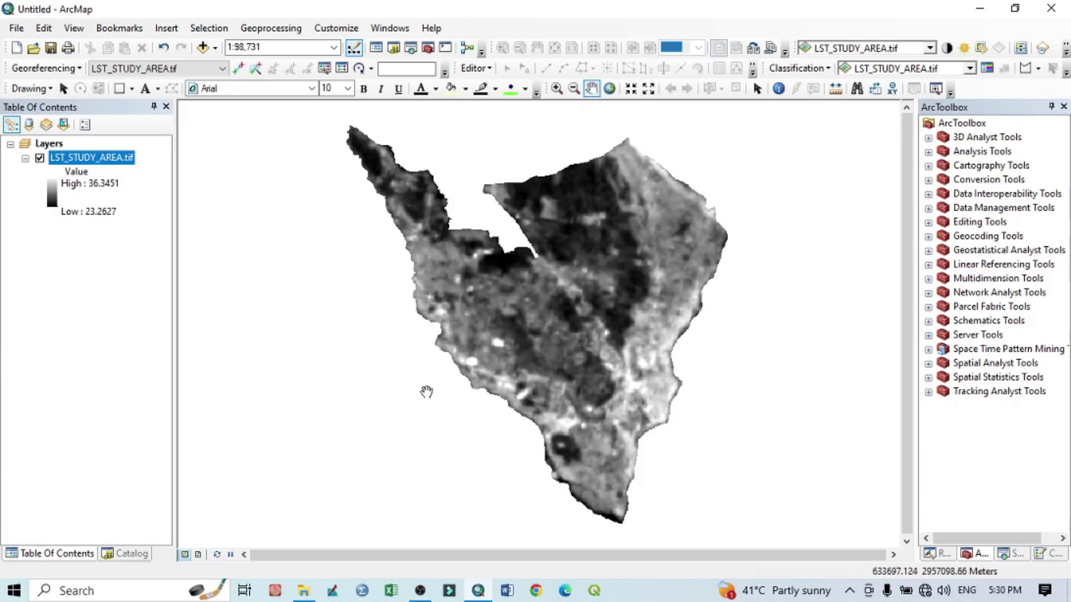
# Step: Apply the green-yellow-red color ramp to the stretched symbology of the LST_STUDY_AREA.tif layer
pyautogui.rightClick(73, 157)
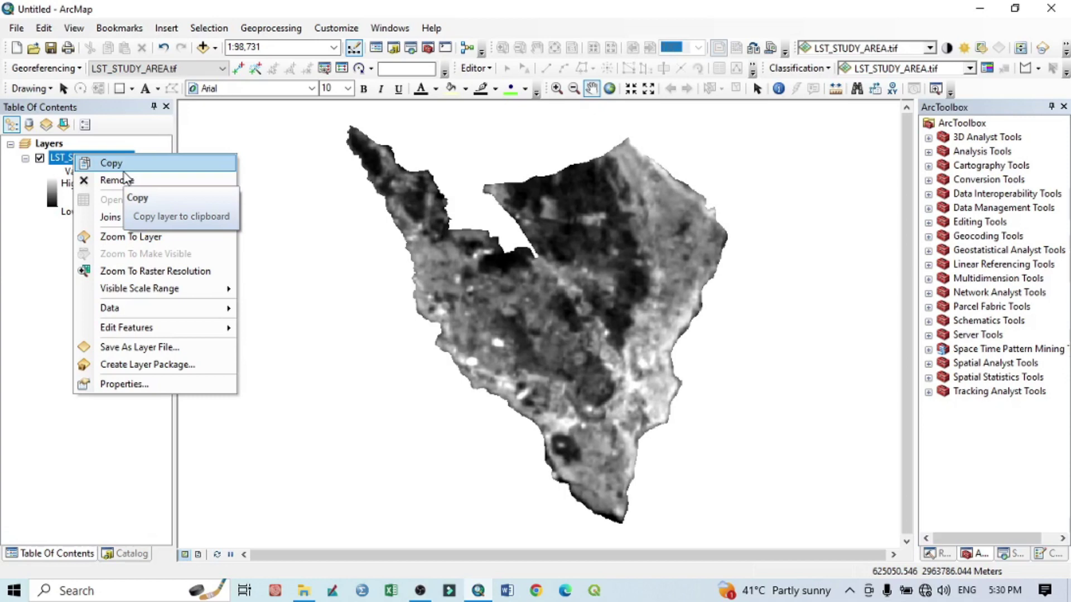
pyautogui.click(103, 384)
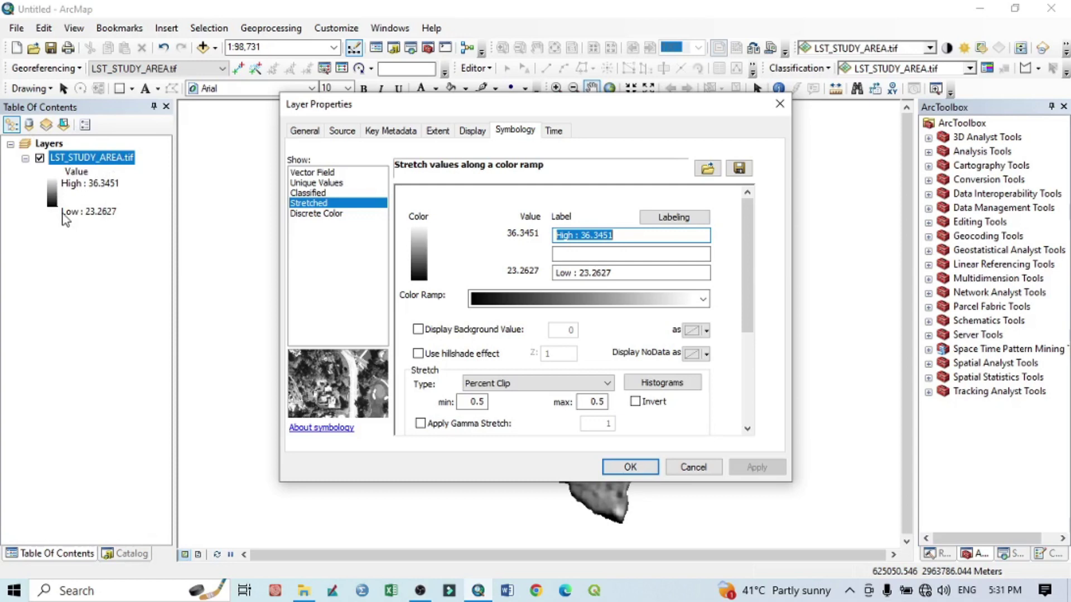
pyautogui.click(704, 301)
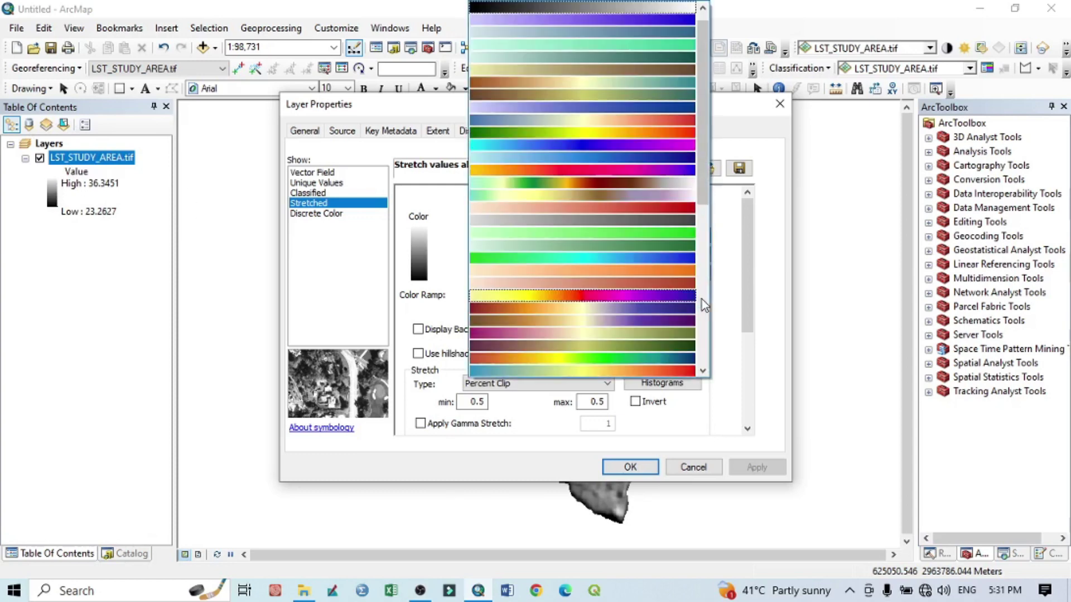
pyautogui.click(681, 133)
pyautogui.click(758, 466)
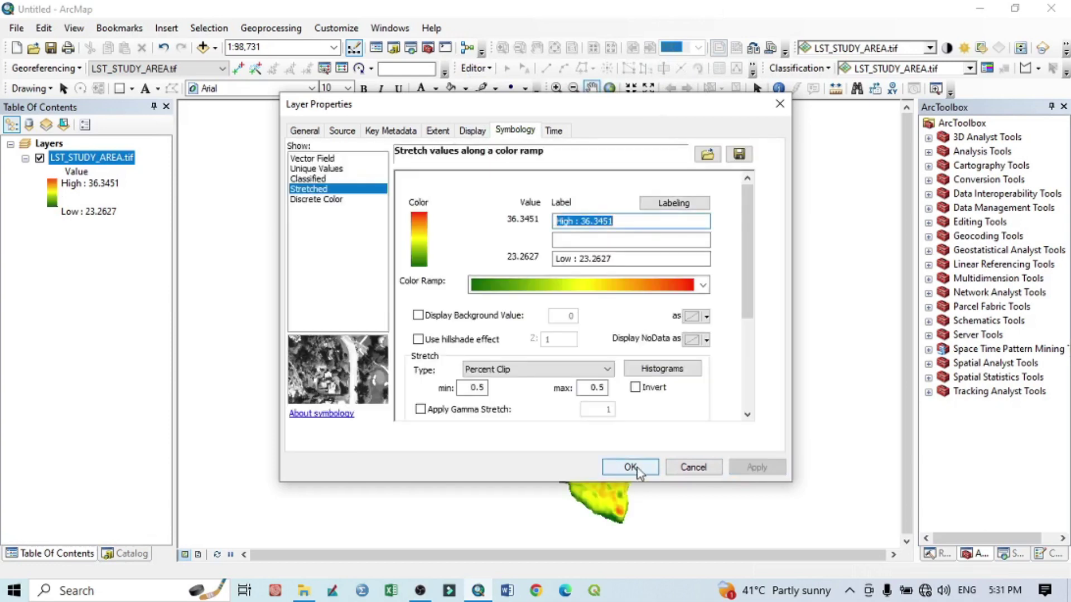
pyautogui.click(630, 468)
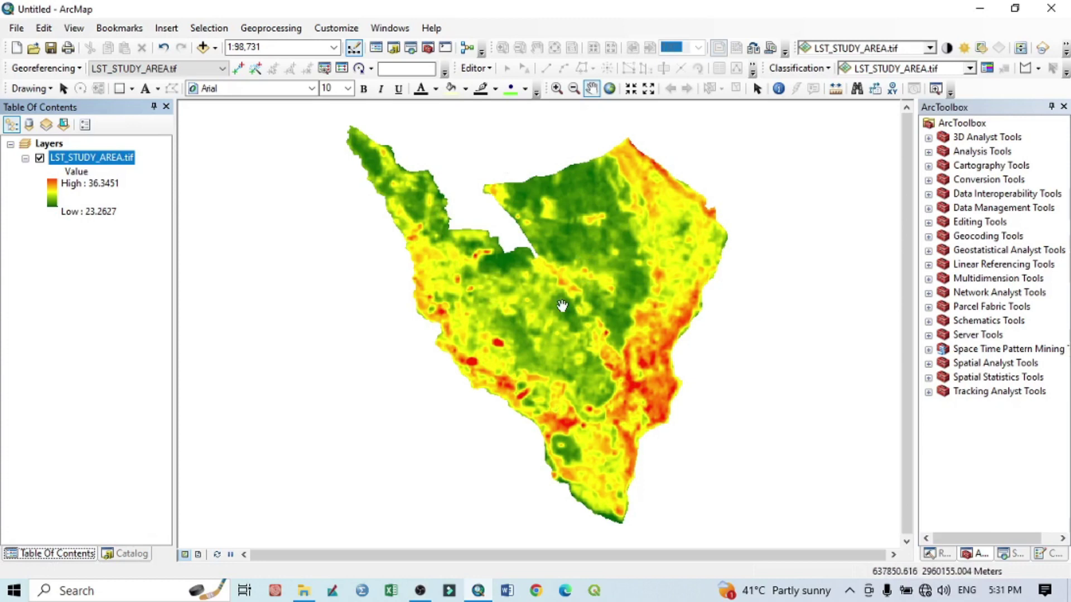
# Step: Switch the LST_STUDY_AREA.tif layer to classified symbology with five classes and the green-yellow-red color ramp
pyautogui.rightClick(118, 158)
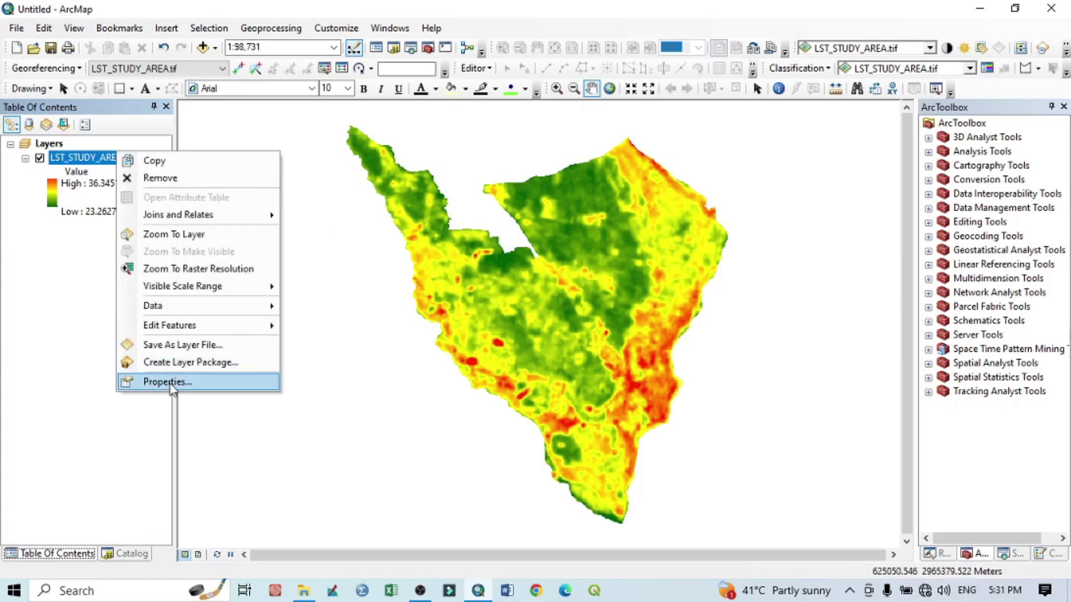
pyautogui.click(167, 382)
pyautogui.press('Up')
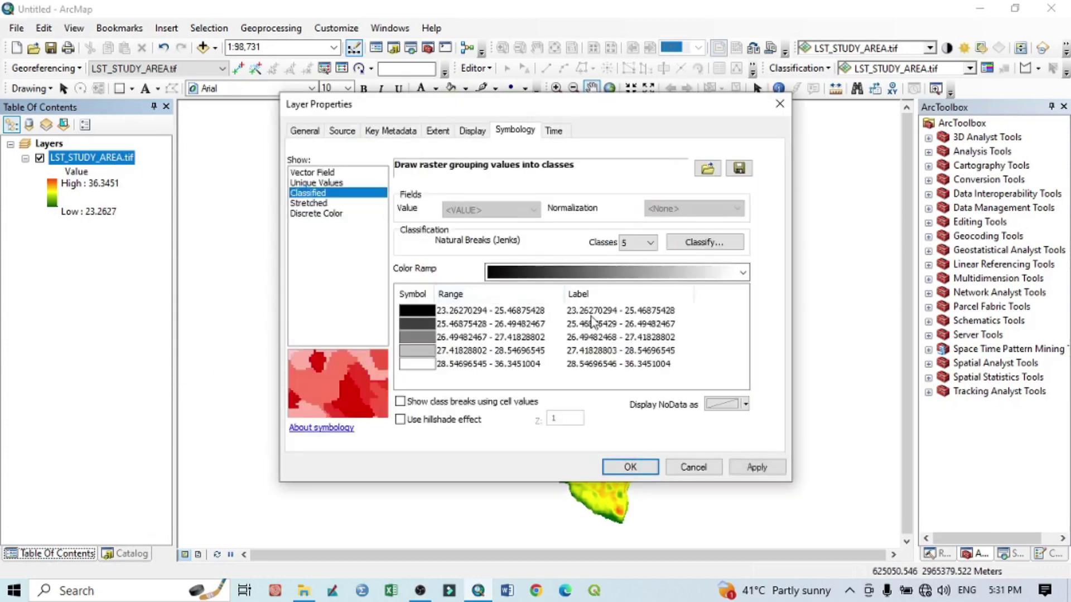
pyautogui.click(743, 273)
pyautogui.click(709, 131)
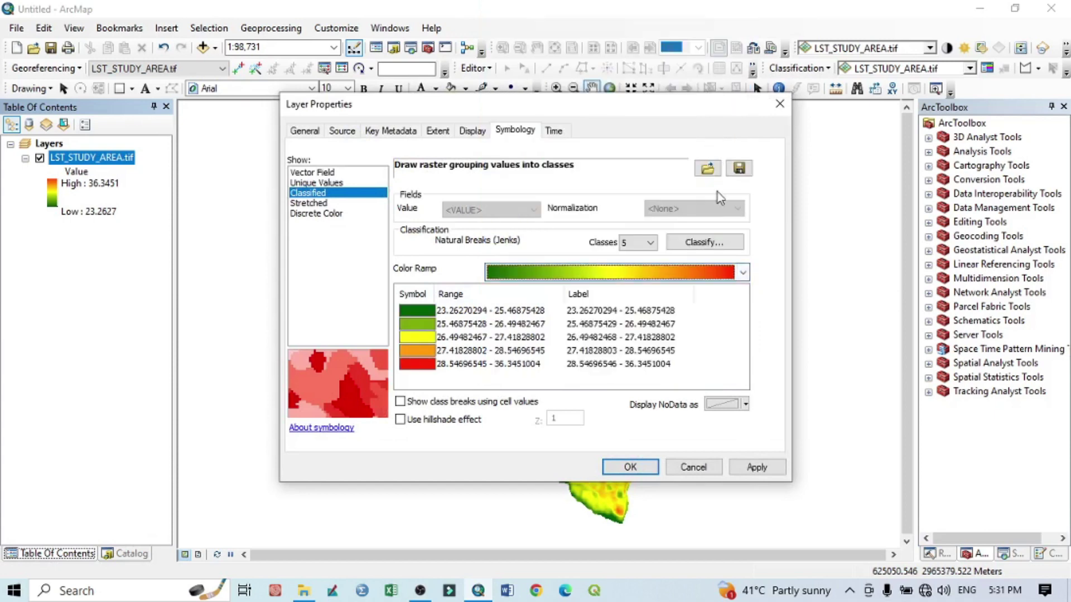
pyautogui.click(747, 466)
pyautogui.click(633, 466)
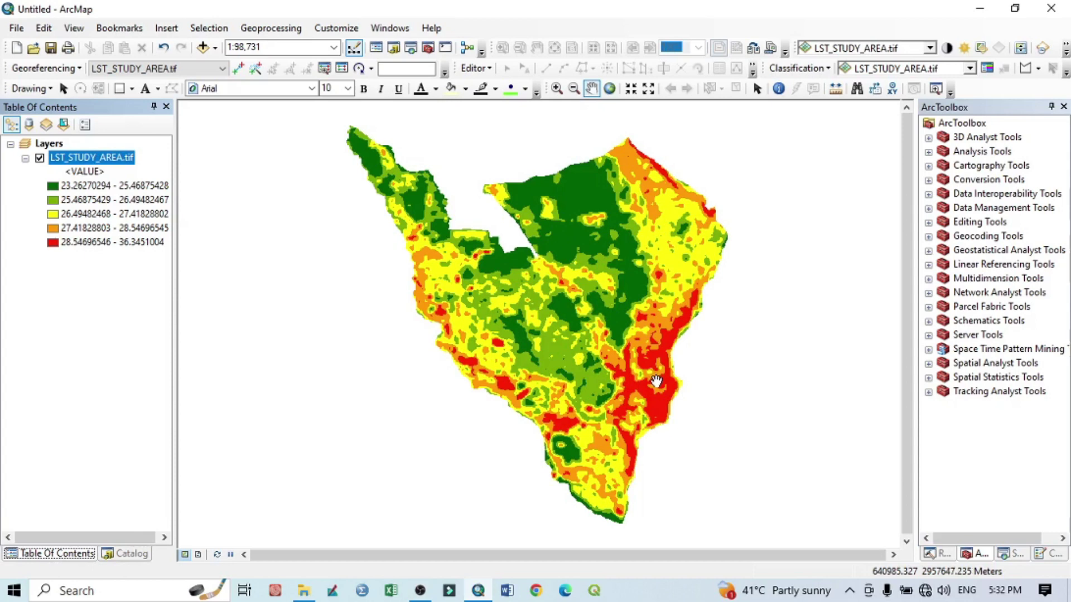
# Step: Review the class ranges in the symbology properties of the LST_STUDY_AREA.tif layer, leaving the settings as they are
pyautogui.rightClick(128, 158)
pyautogui.click(177, 387)
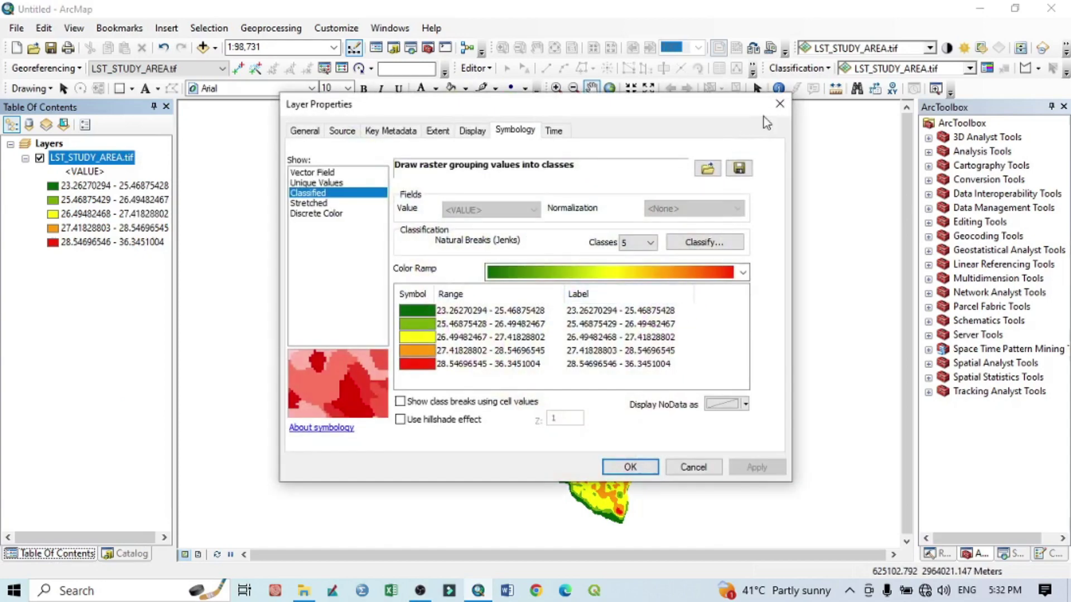
pyautogui.click(786, 105)
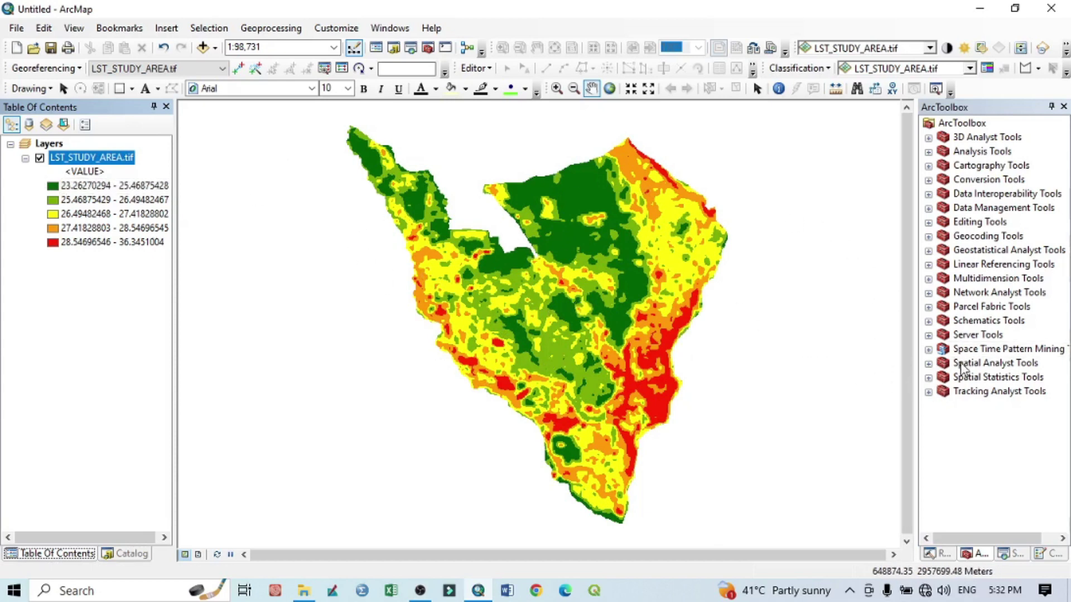
# Step: Open the Spatial Analyst Reclassify tool with LST_STUDY_AREA.tif as the input raster and Value as the reclass field
pyautogui.click(928, 363)
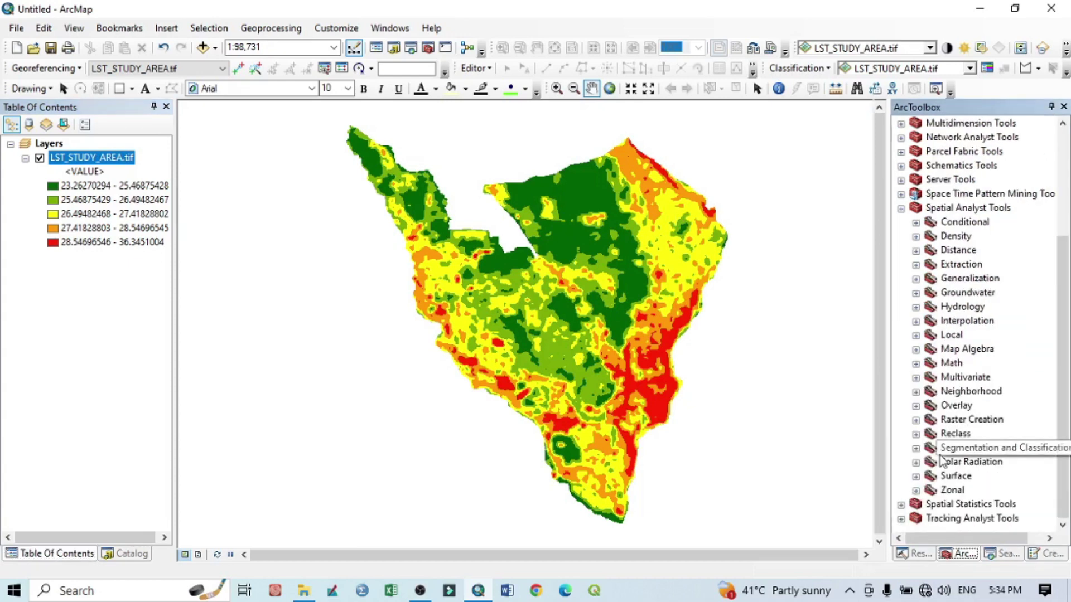
pyautogui.click(917, 435)
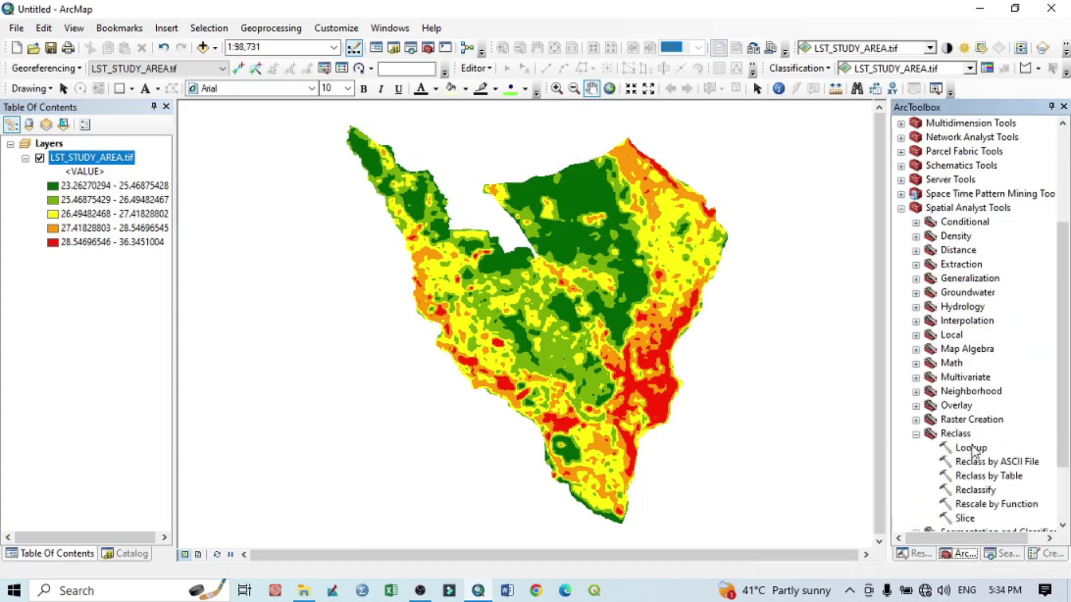
pyautogui.scroll(-2, 964, 440)
pyautogui.click(976, 406)
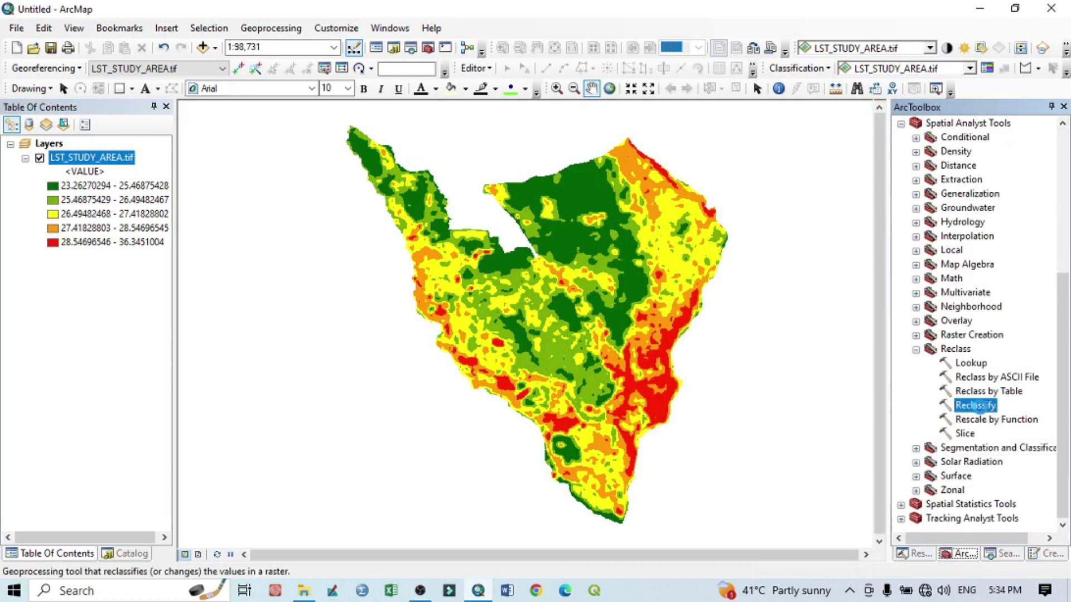
pyautogui.doubleClick(976, 406)
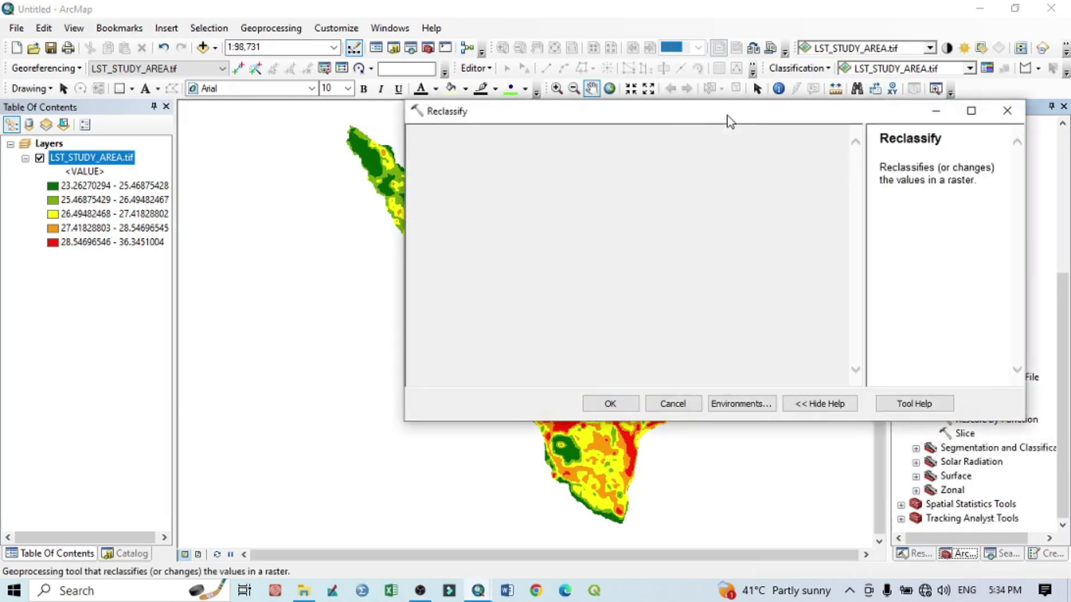
pyautogui.moveTo(692, 112); pyautogui.dragTo(591, 124)
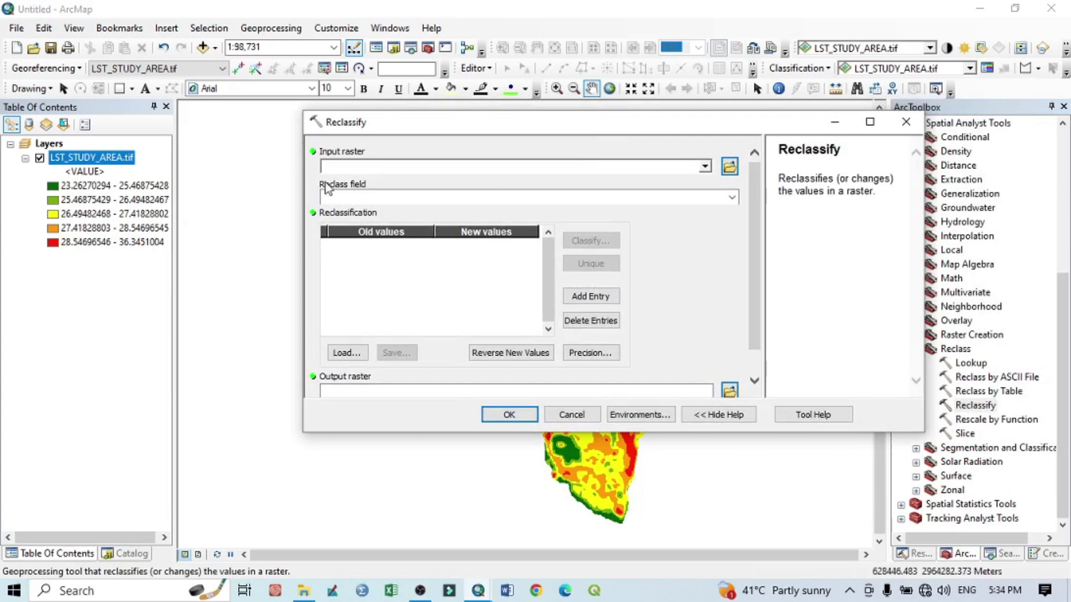
pyautogui.moveTo(97, 157); pyautogui.dragTo(349, 163)
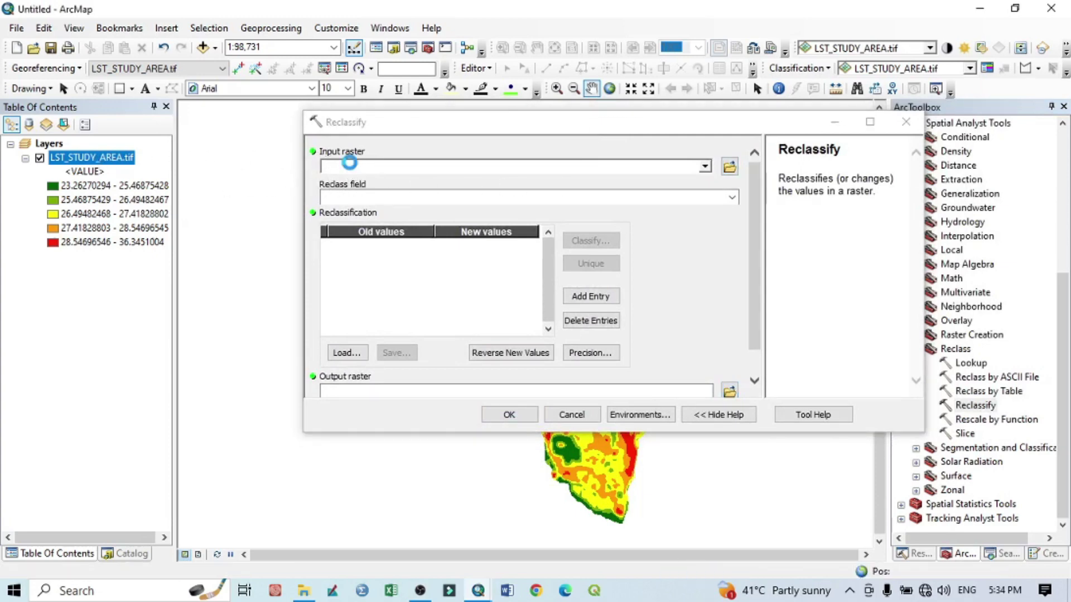
pyautogui.click(732, 197)
pyautogui.click(732, 197)
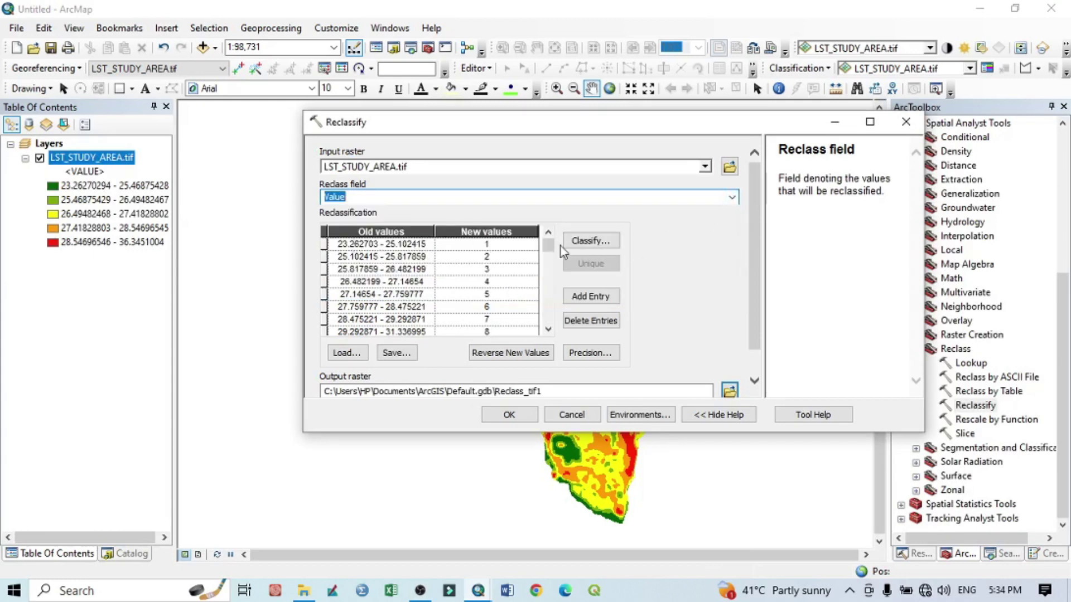
# Step: Classify the old values with the Natural Breaks (Jenks) method into 5 classes
pyautogui.click(584, 241)
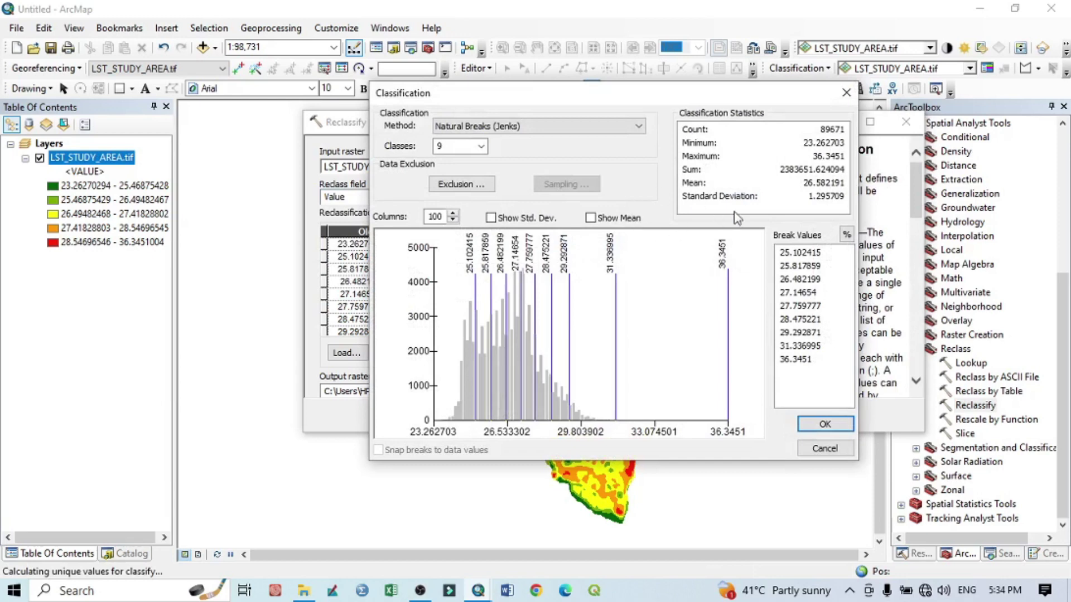
pyautogui.click(440, 146)
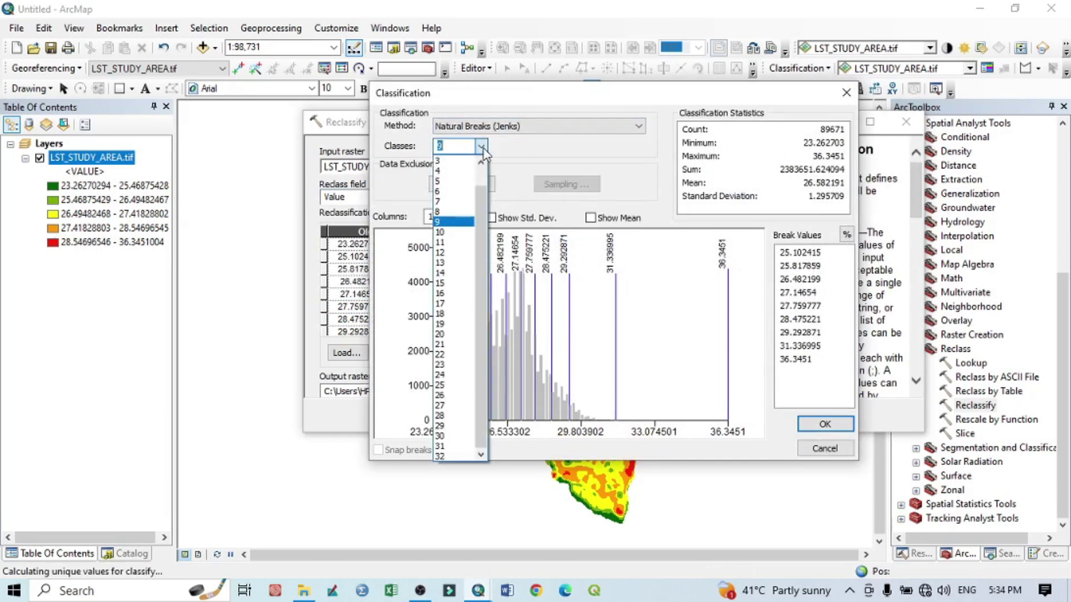
pyautogui.click(537, 131)
pyautogui.click(580, 129)
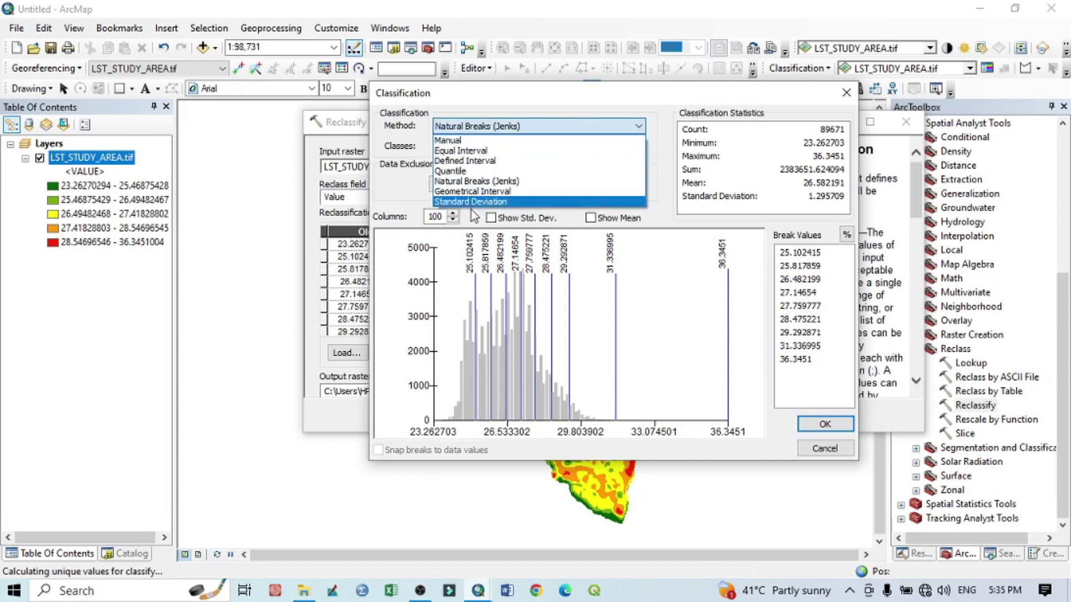
pyautogui.click(502, 182)
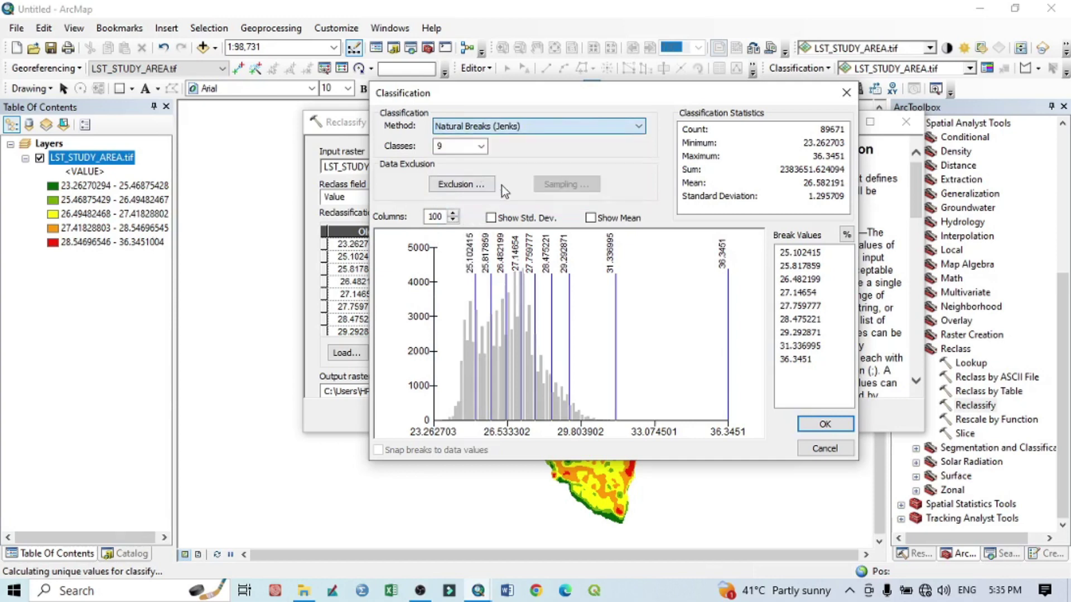
pyautogui.click(481, 147)
pyautogui.scroll(5, 451, 182)
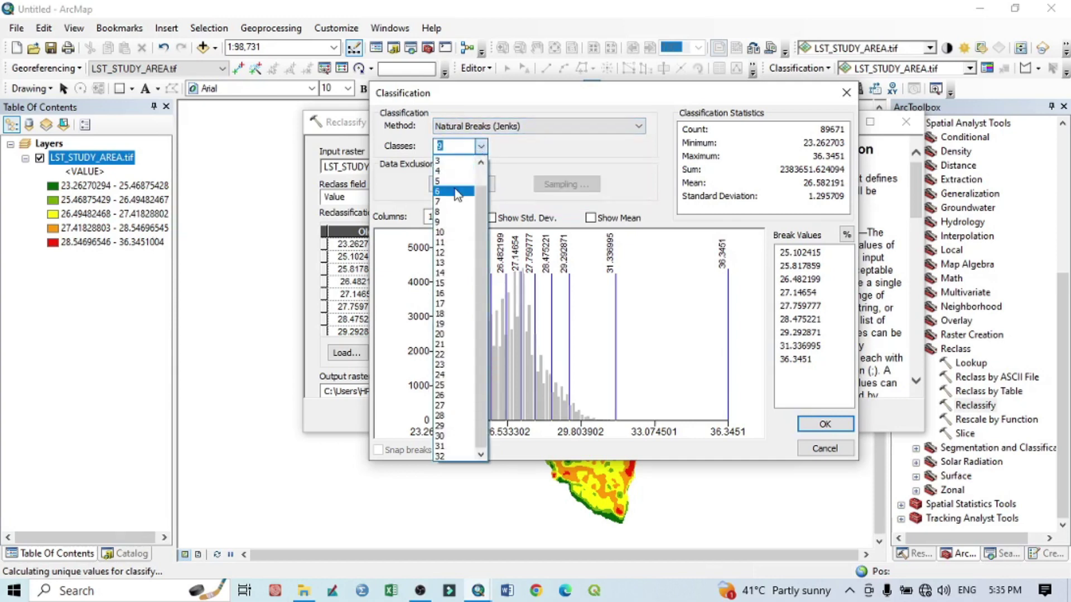
pyautogui.click(452, 182)
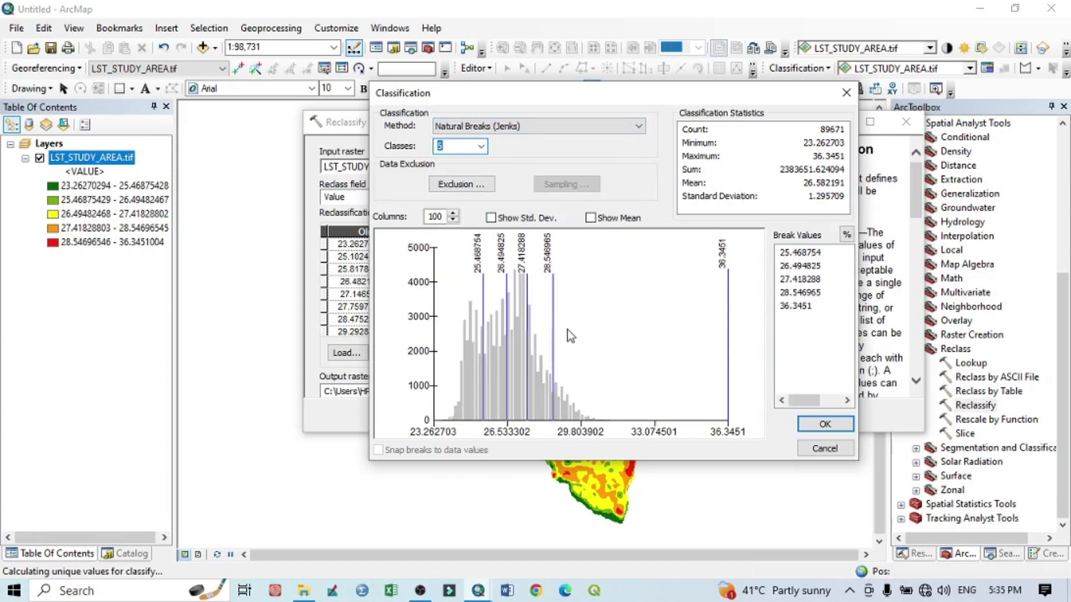
pyautogui.click(827, 425)
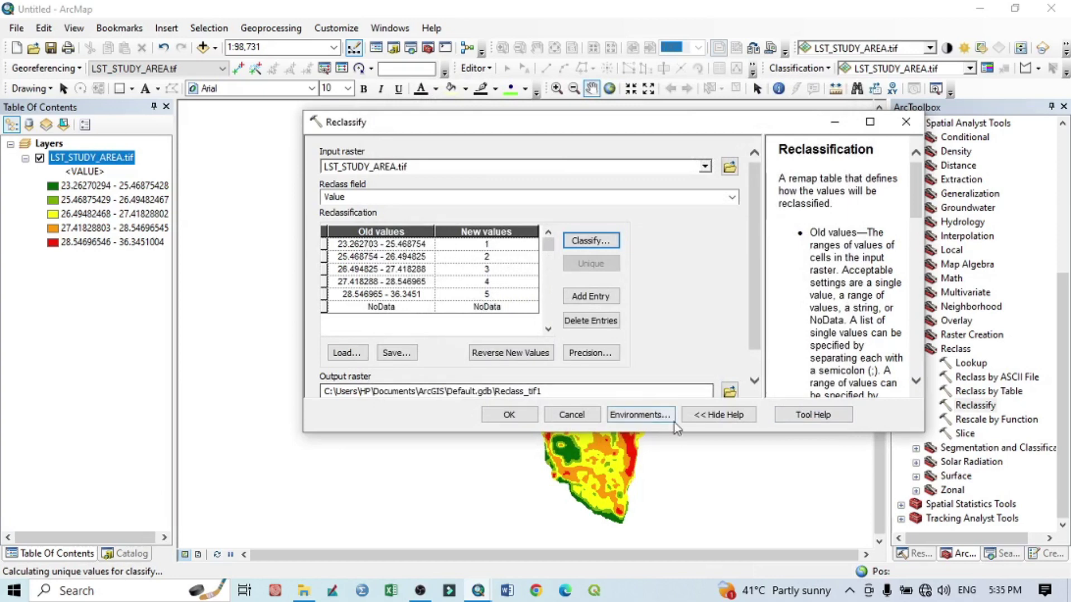
# Step: Set the output raster to Reclass_LST.tif in the LST_CALCULATION folder and run the reclassification
pyautogui.click(730, 390)
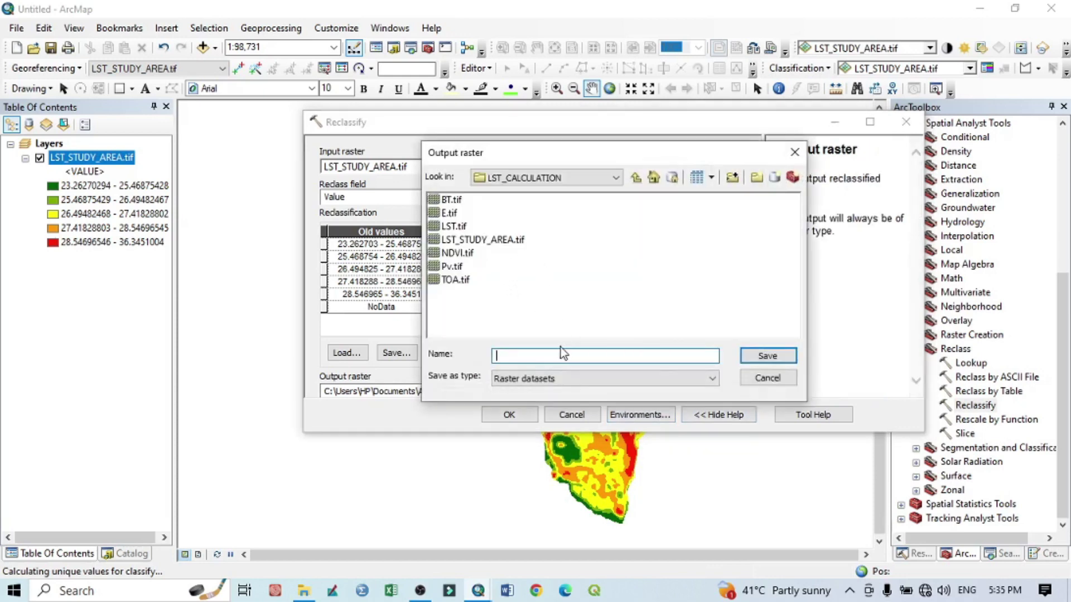
pyautogui.write('rec')
pyautogui.press('BackSpace')
pyautogui.write('Reclass_LST.tif')
pyautogui.click(766, 357)
pyautogui.click(517, 419)
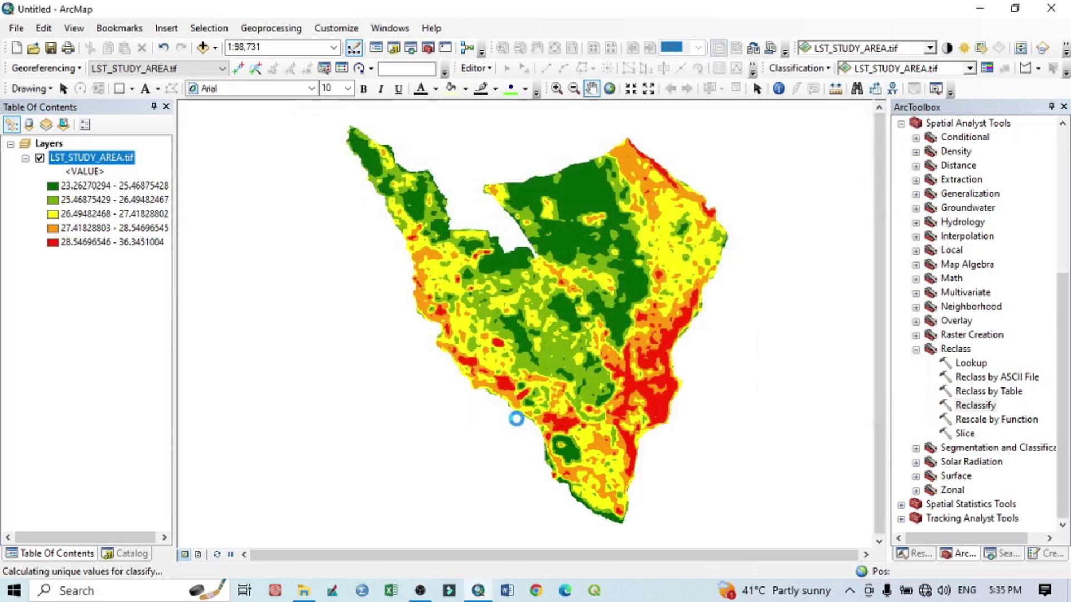
# Step: Set the Reclassify tool's processing extent to the same as layer LST_STUDY_AREA.tif in its environment settings
pyautogui.click(636, 416)
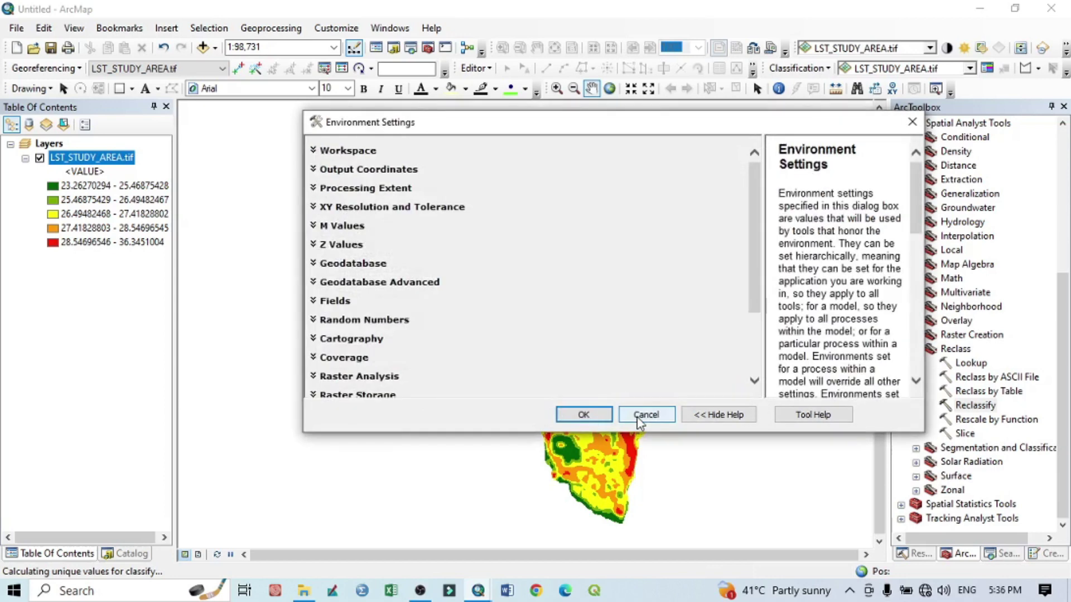
pyautogui.click(362, 189)
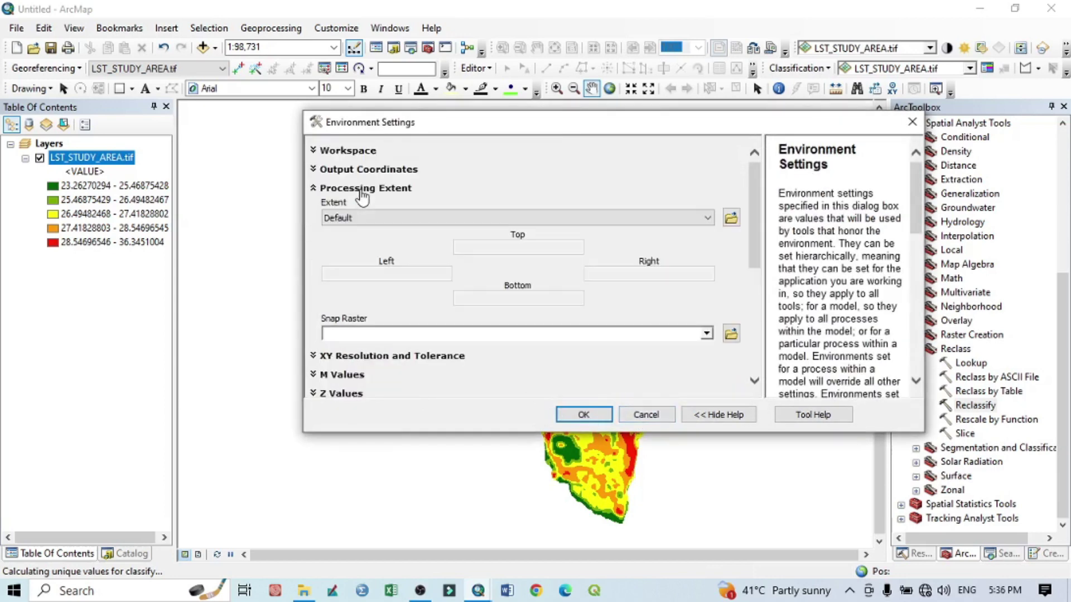
pyautogui.click(390, 218)
pyautogui.click(394, 283)
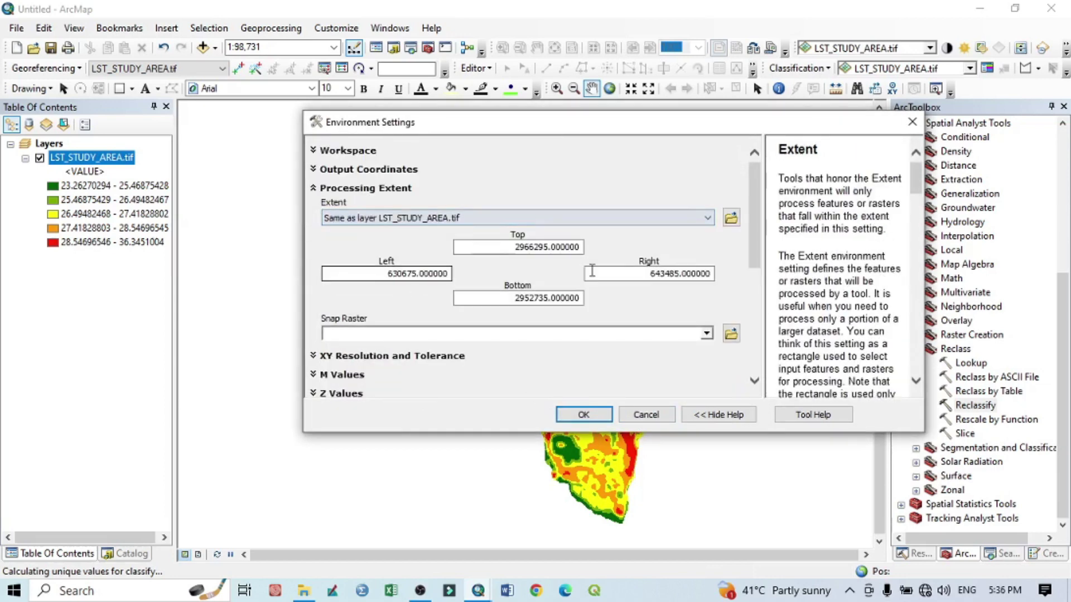
# Step: Set LST_STUDY_AREA.tif as the raster analysis mask and accept the environment settings
pyautogui.moveTo(756, 194); pyautogui.dragTo(748, 338)
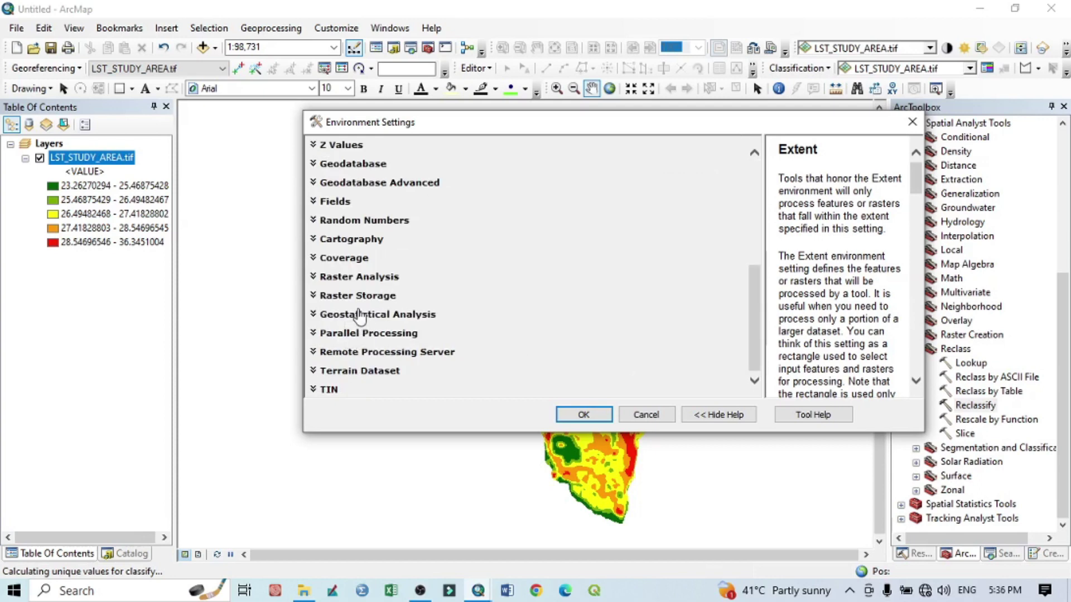
pyautogui.click(360, 277)
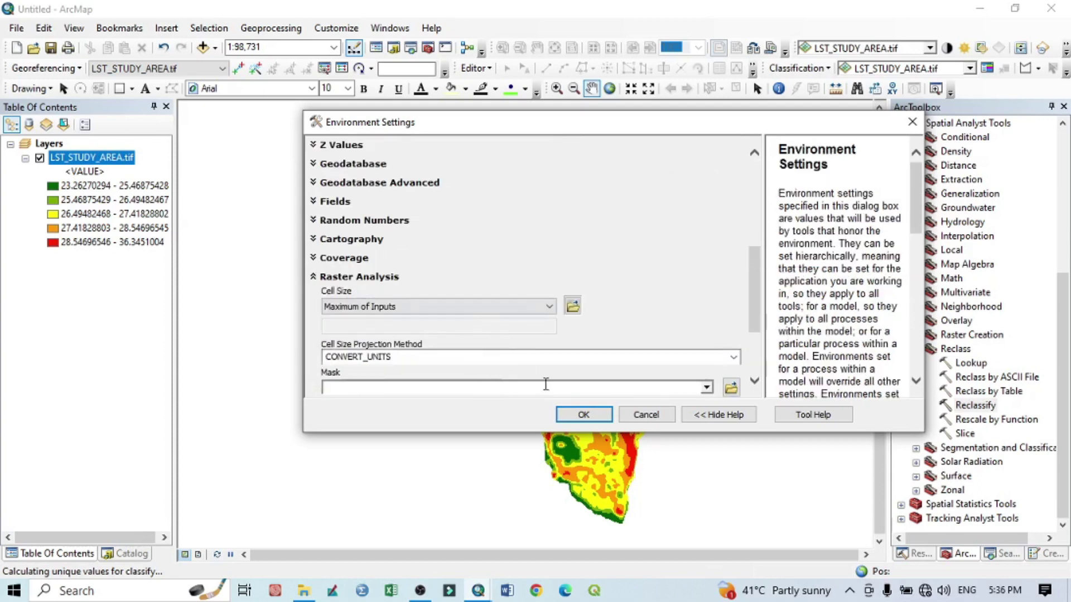
pyautogui.click(708, 389)
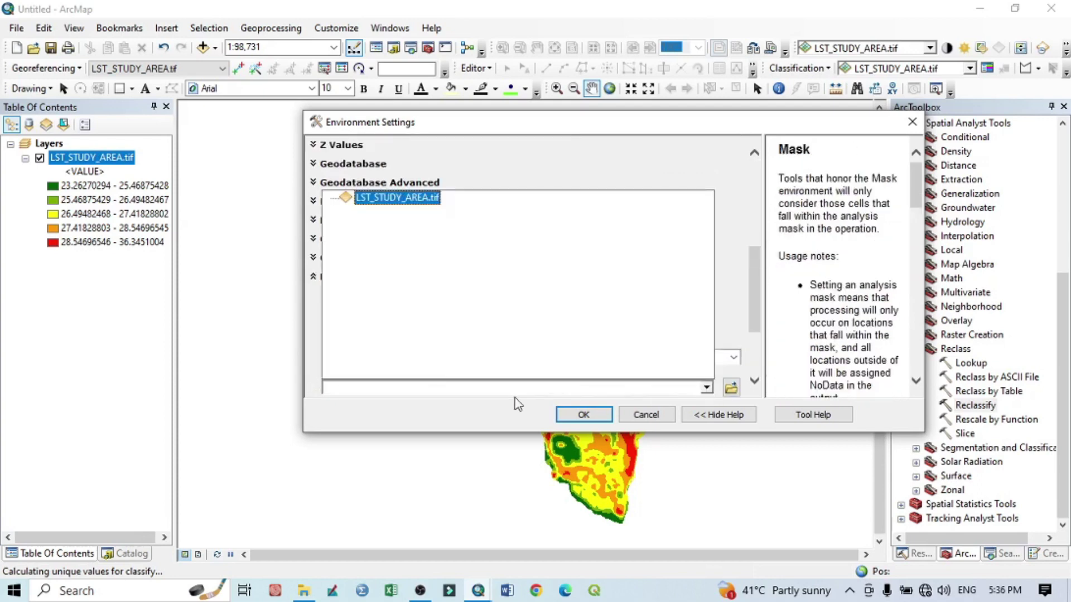
pyautogui.click(395, 199)
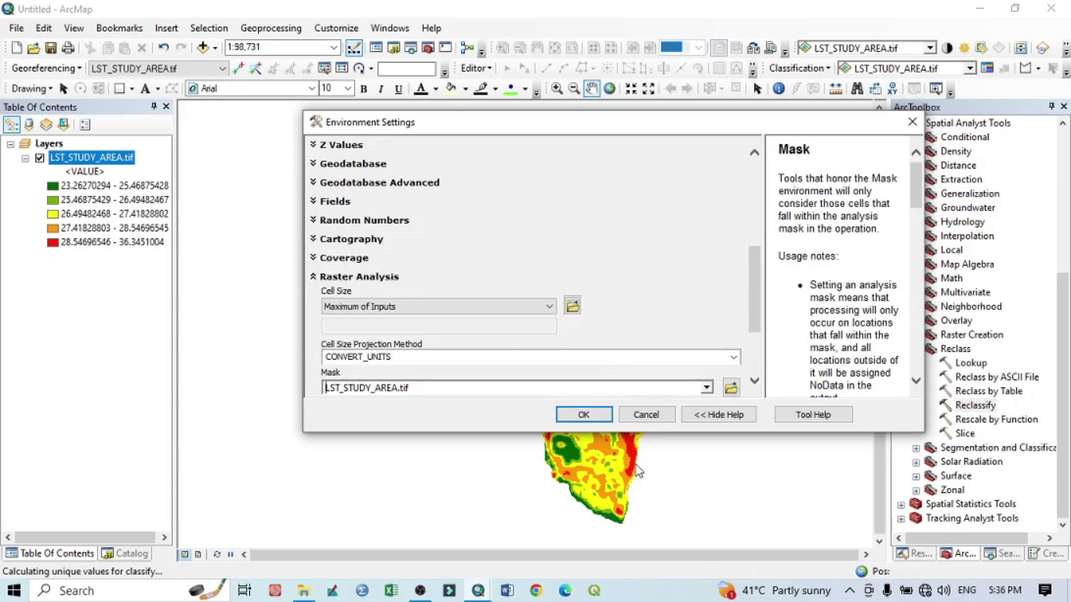
pyautogui.click(584, 415)
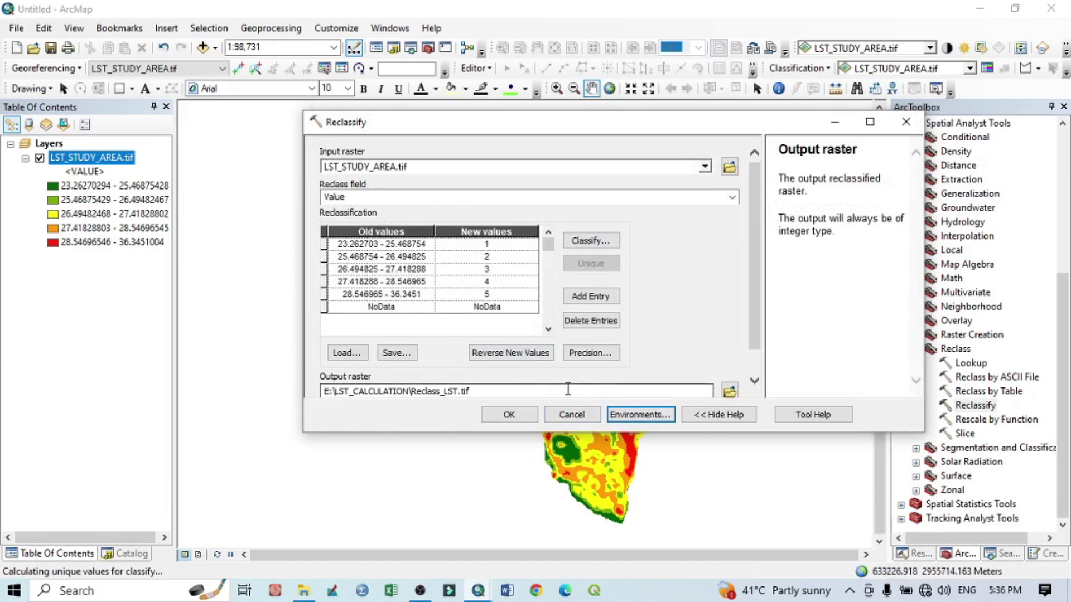
# Step: Run the reclassification and display the five values of Reclass_LST.tif with the green-yellow-red color scheme
pyautogui.click(508, 415)
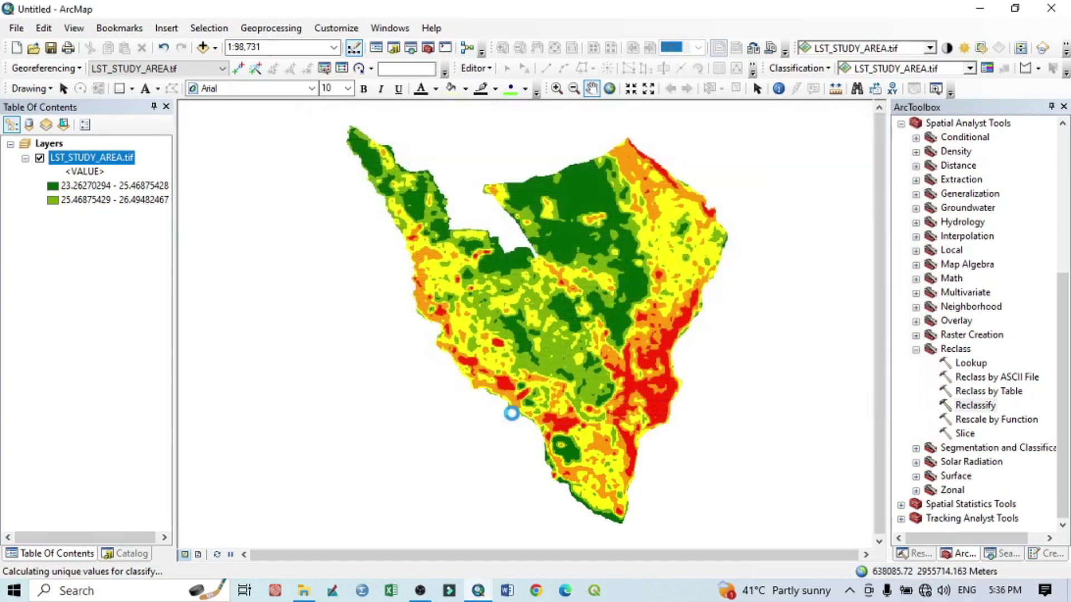
pyautogui.rightClick(118, 150)
pyautogui.click(161, 382)
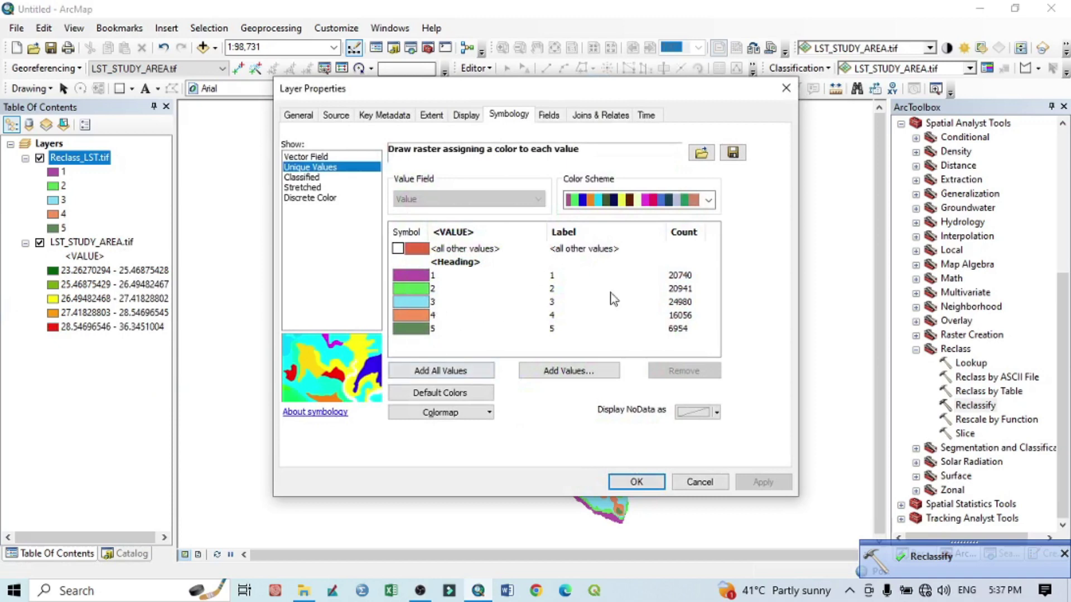
pyautogui.click(708, 199)
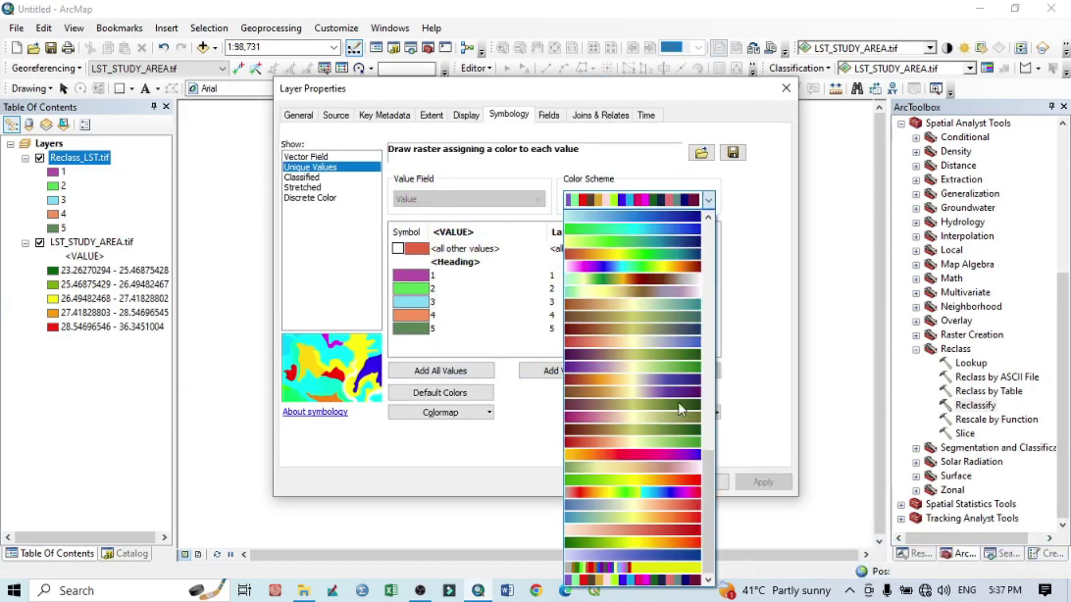
pyautogui.click(687, 481)
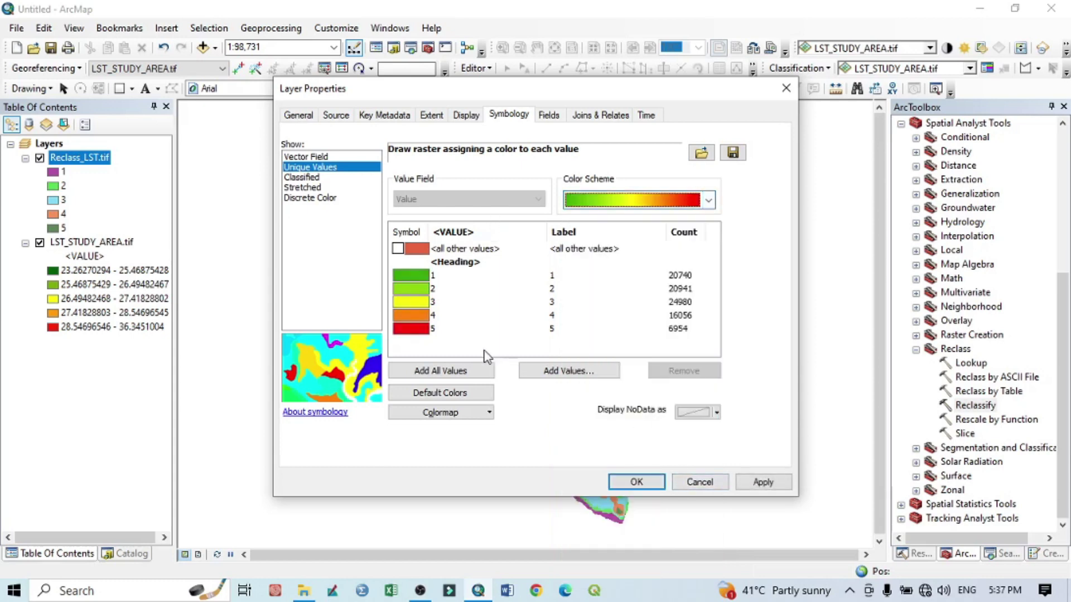
pyautogui.click(762, 482)
pyautogui.click(637, 482)
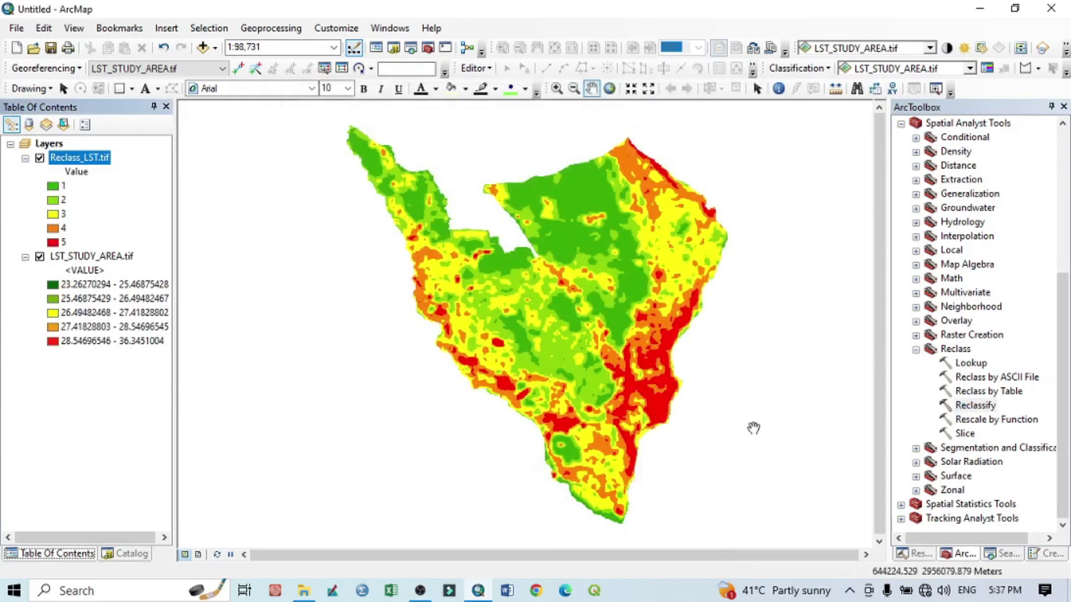
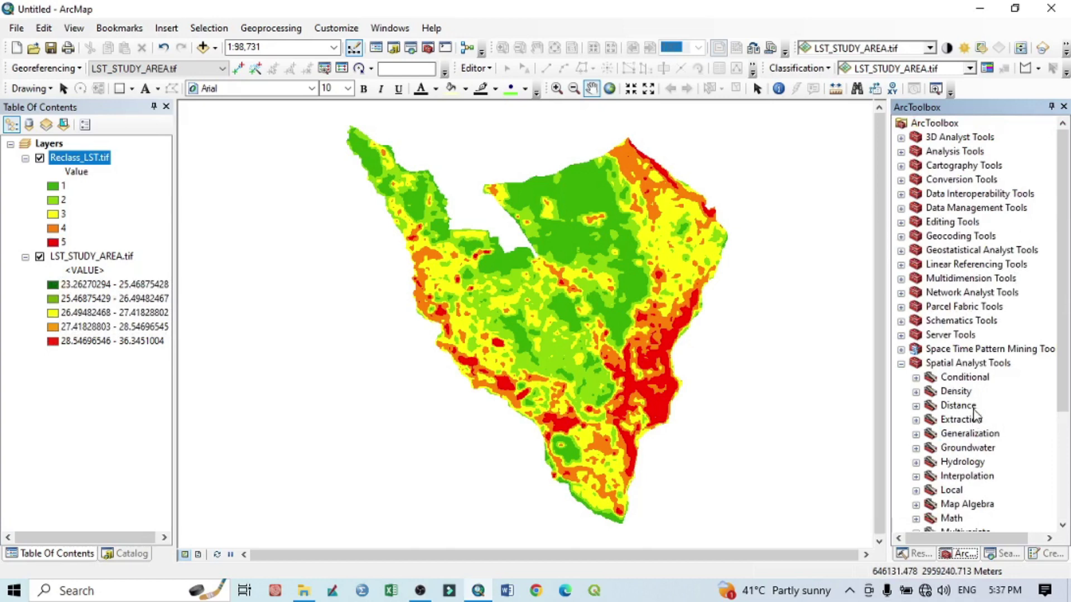
# Step: Start the Raster to Polygon conversion tool with Reclass_LST.tif as input raster and Value as the field
pyautogui.click(901, 180)
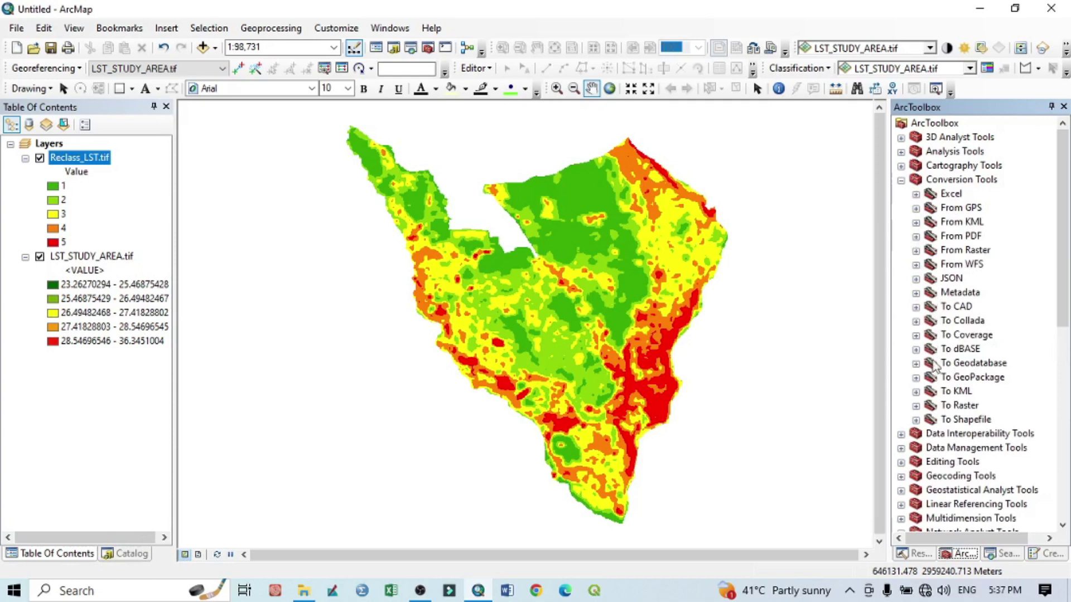
pyautogui.click(916, 250)
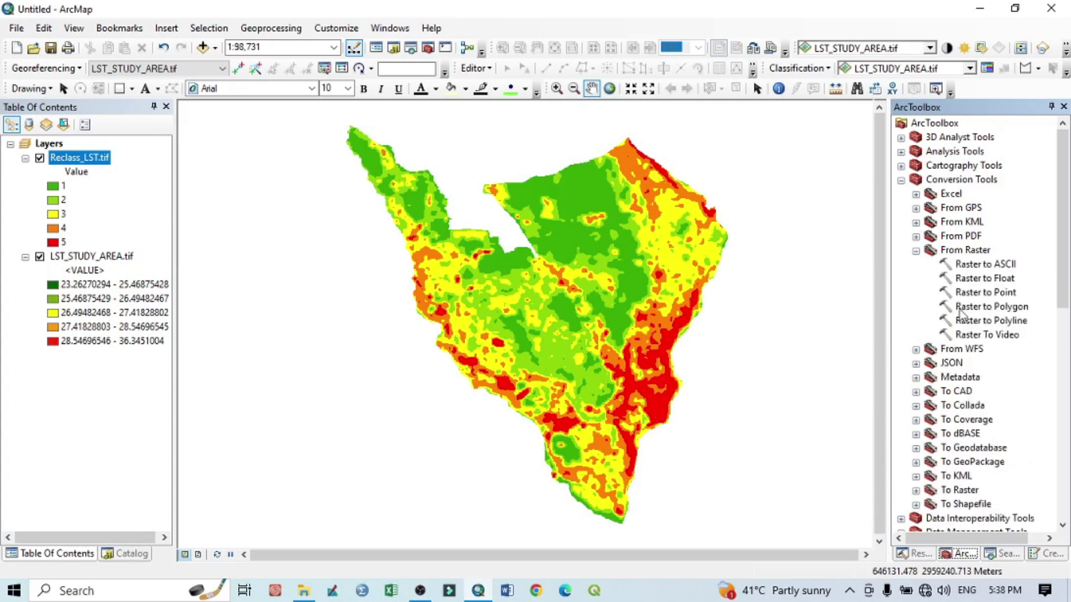
pyautogui.doubleClick(991, 308)
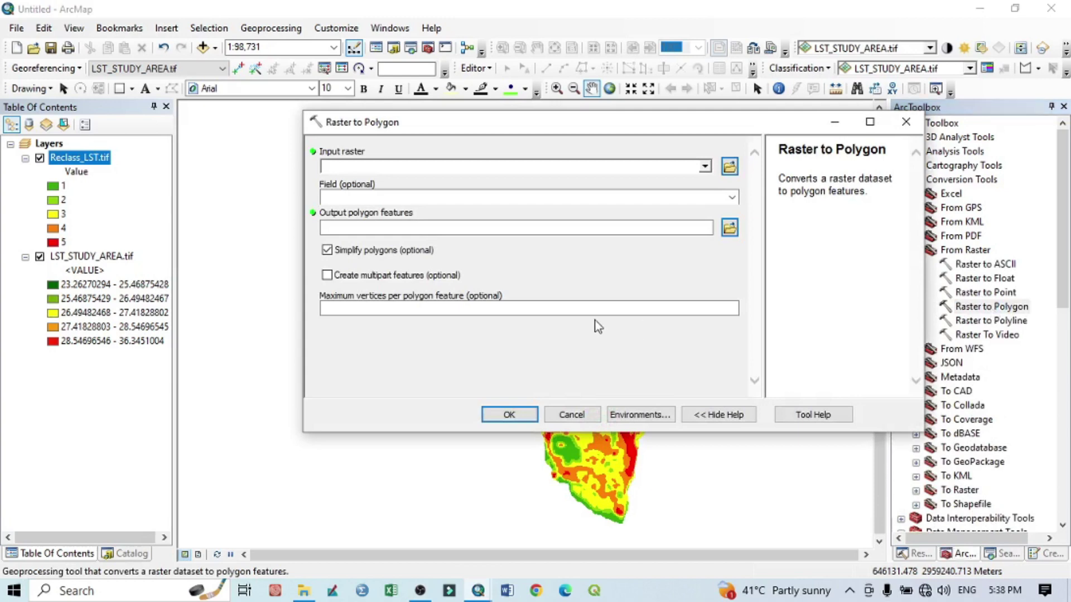
pyautogui.click(705, 166)
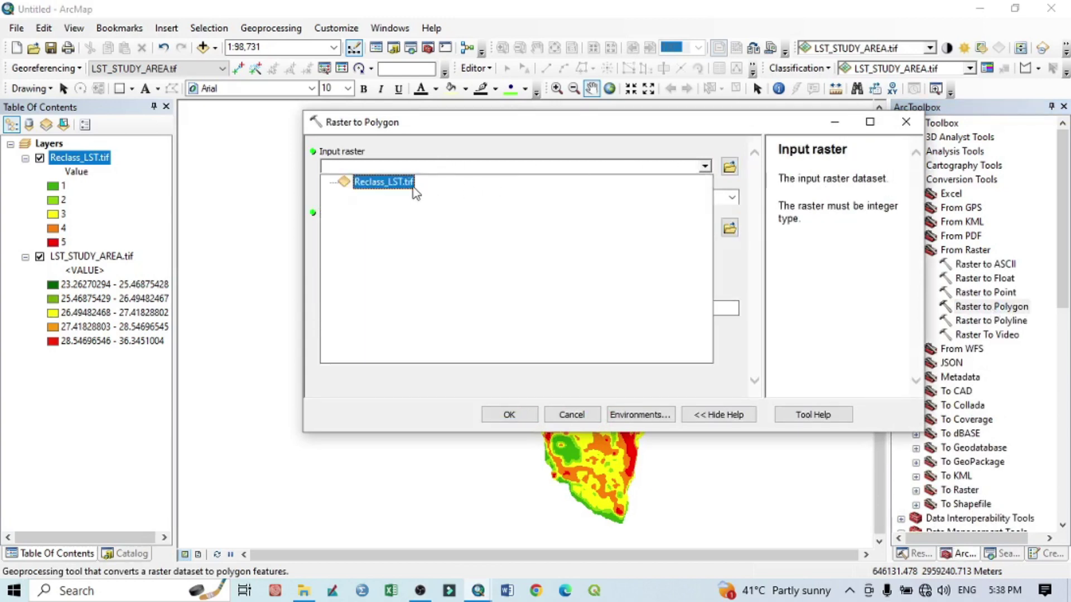
pyautogui.click(396, 183)
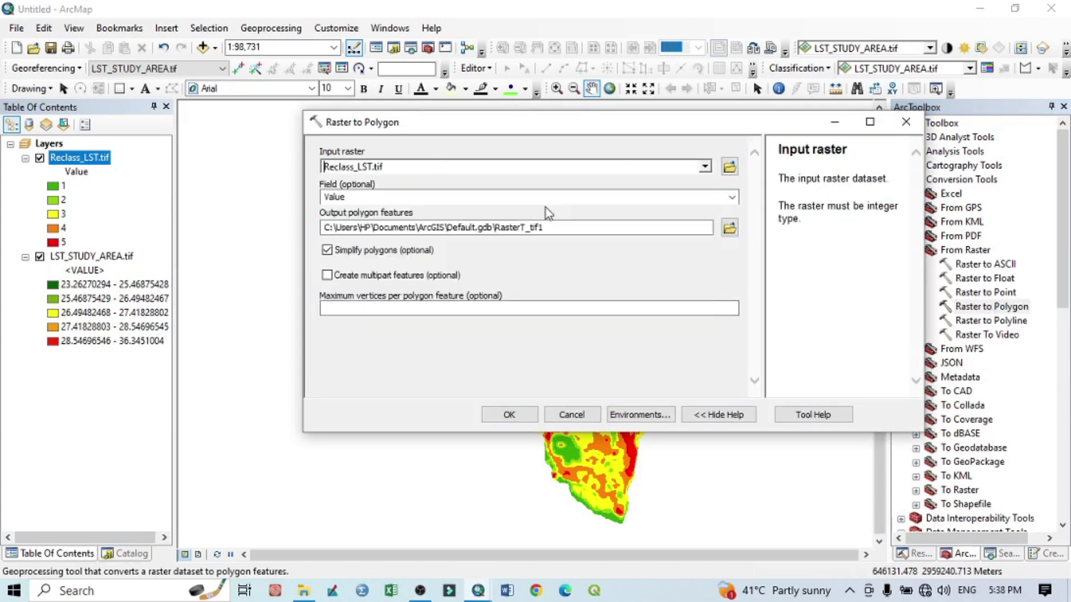
pyautogui.click(727, 204)
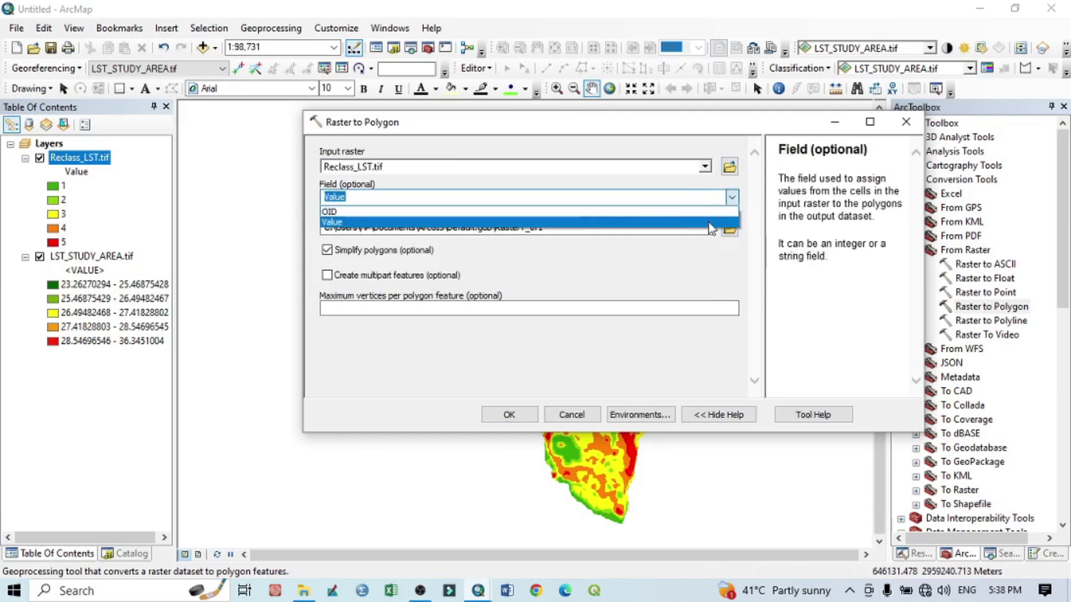
pyautogui.click(710, 223)
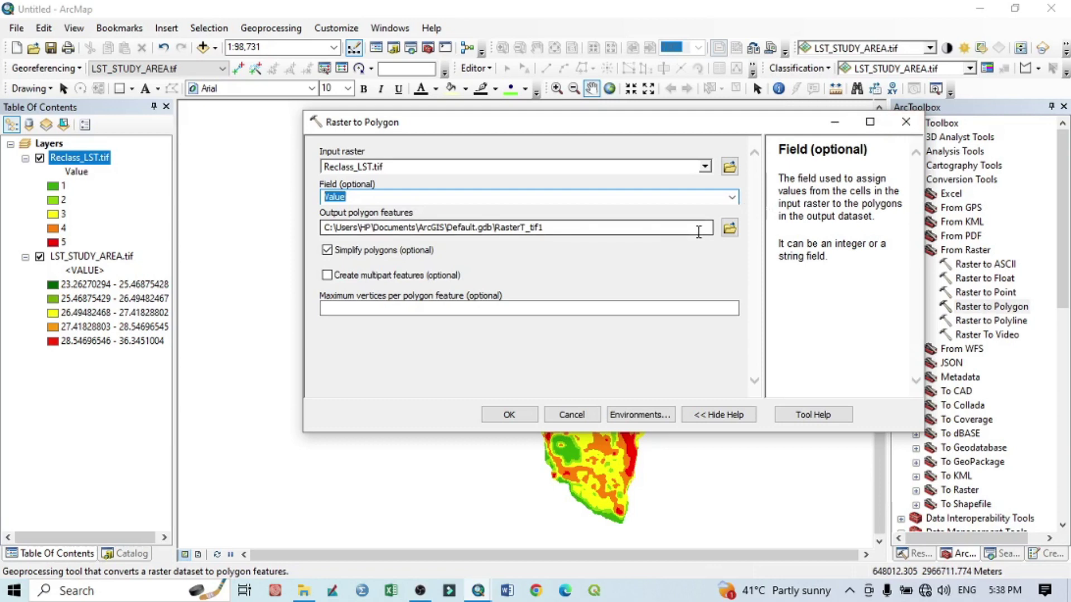
# Step: Set the output polygon features to LST_vector in the LST_CALCULATION folder and run the conversion
pyautogui.click(730, 228)
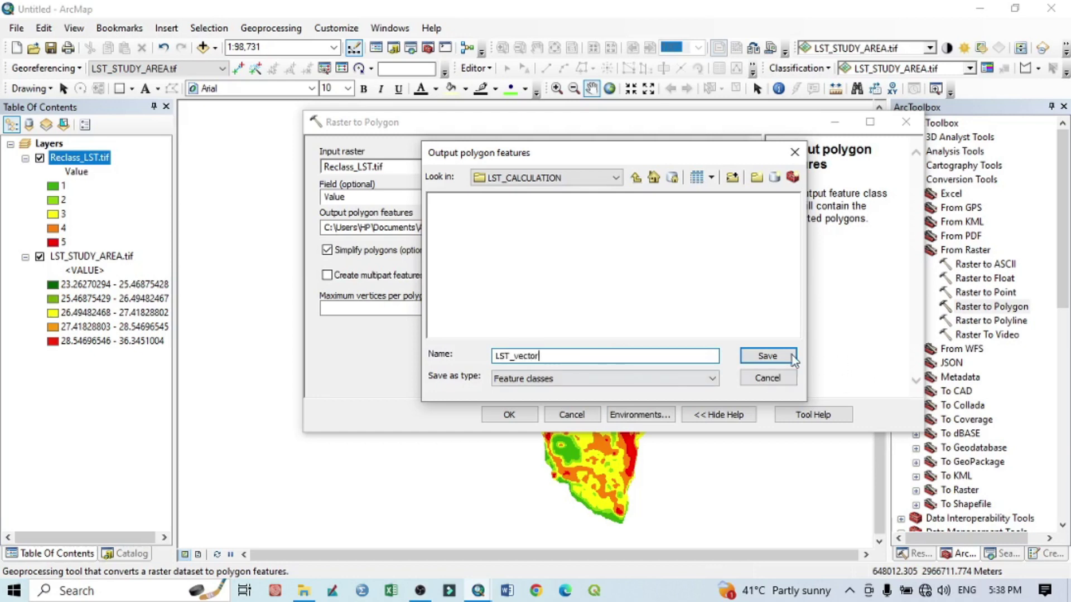
pyautogui.click(767, 356)
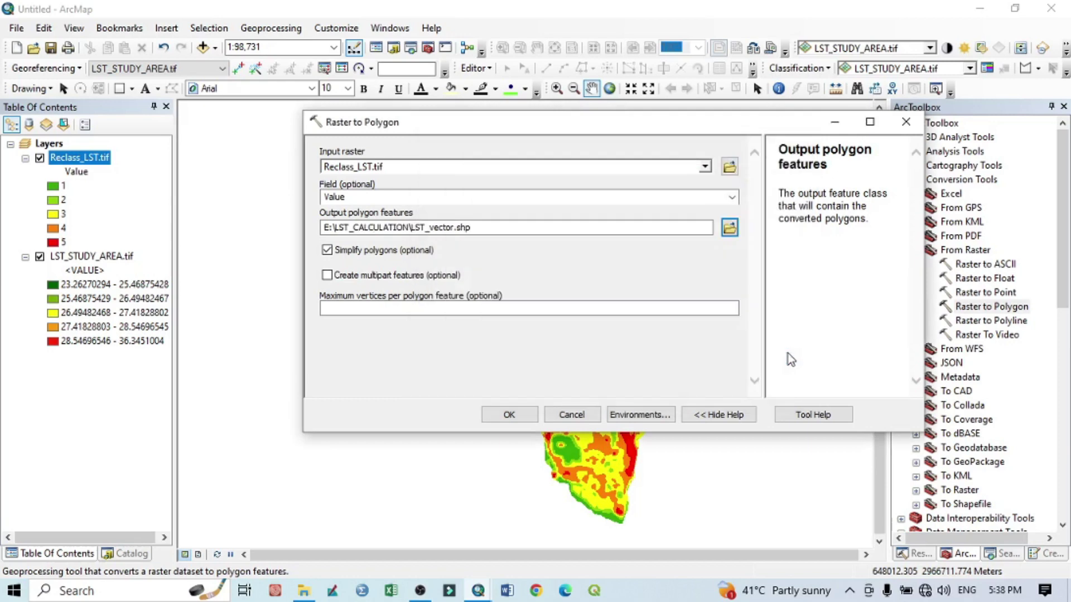
pyautogui.click(509, 415)
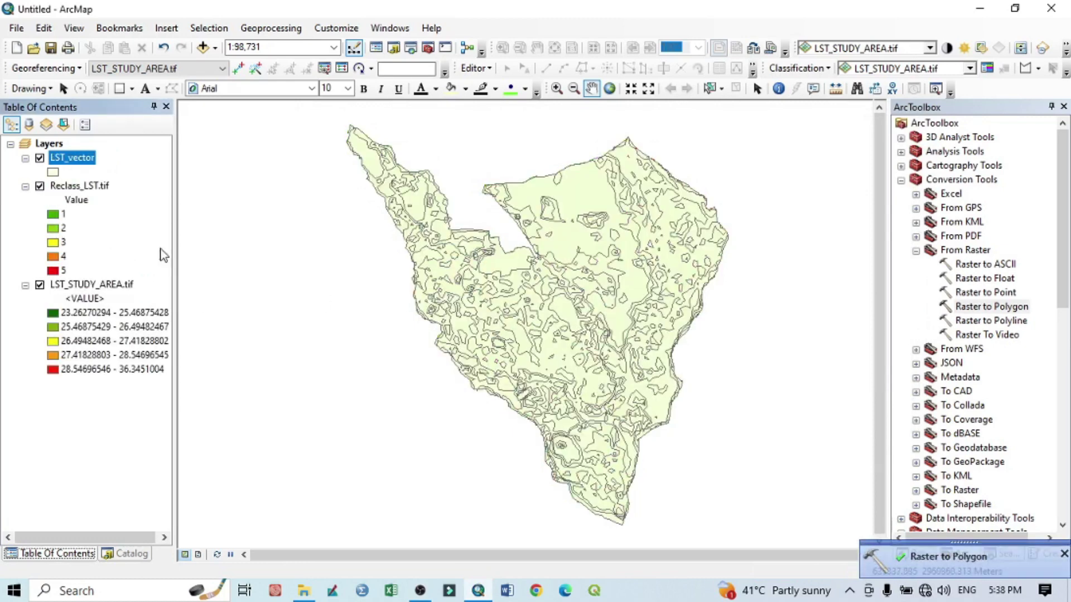
# Step: Set the LST_vector layer's symbology to unique values of the gridcode field and add all values
pyautogui.rightClick(79, 166)
pyautogui.click(120, 486)
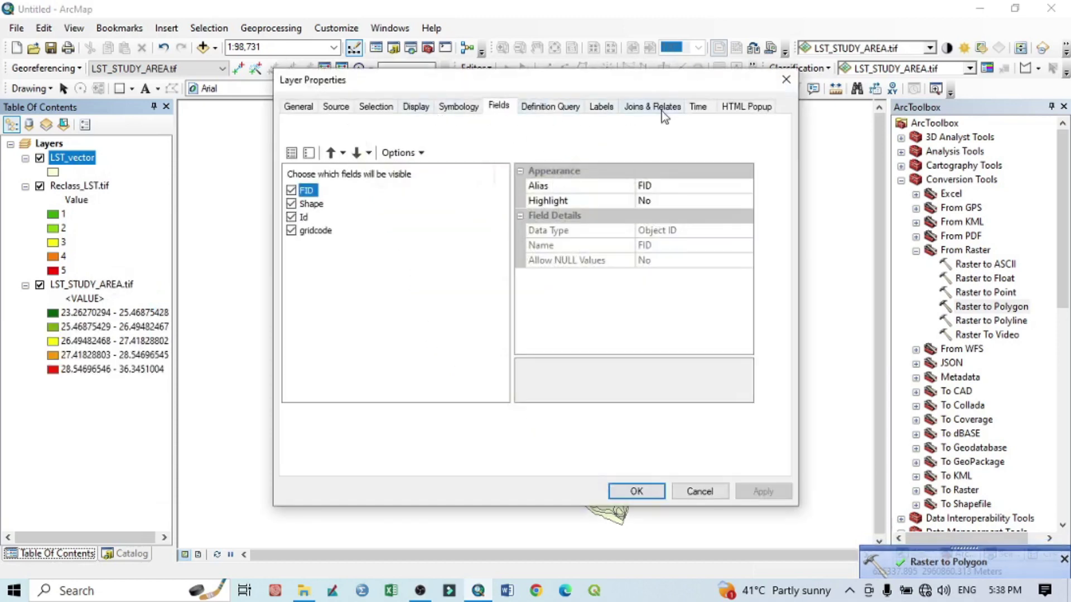
pyautogui.click(466, 107)
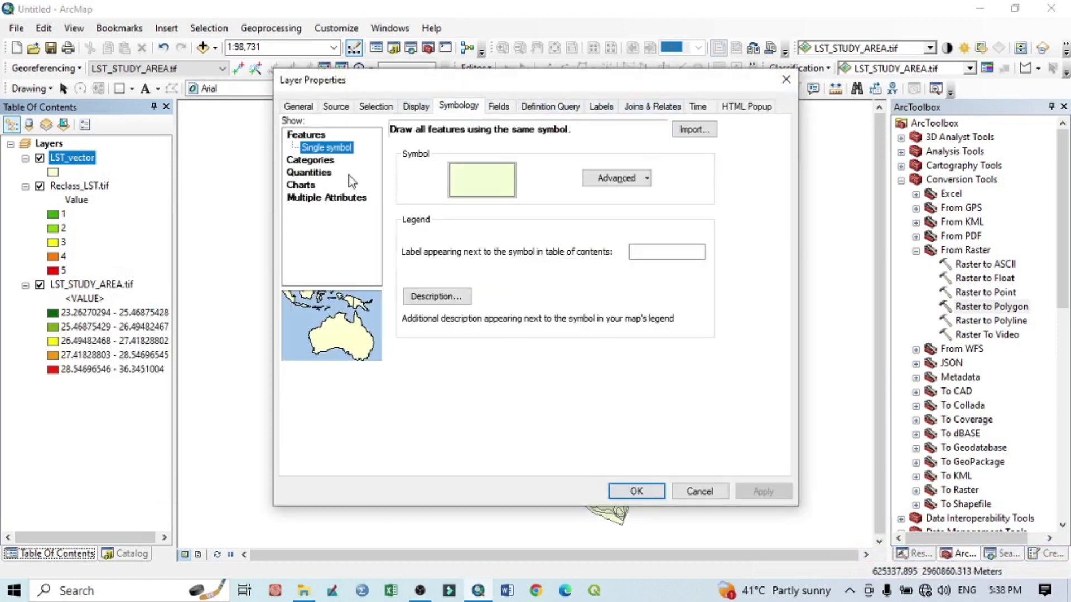
pyautogui.click(322, 161)
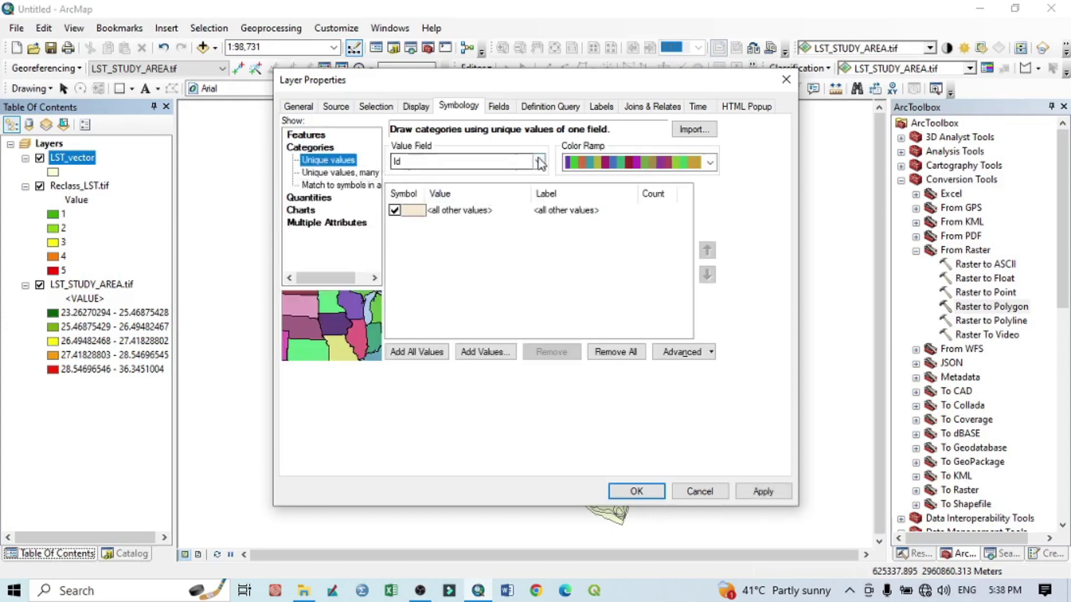
pyautogui.click(540, 161)
pyautogui.click(428, 187)
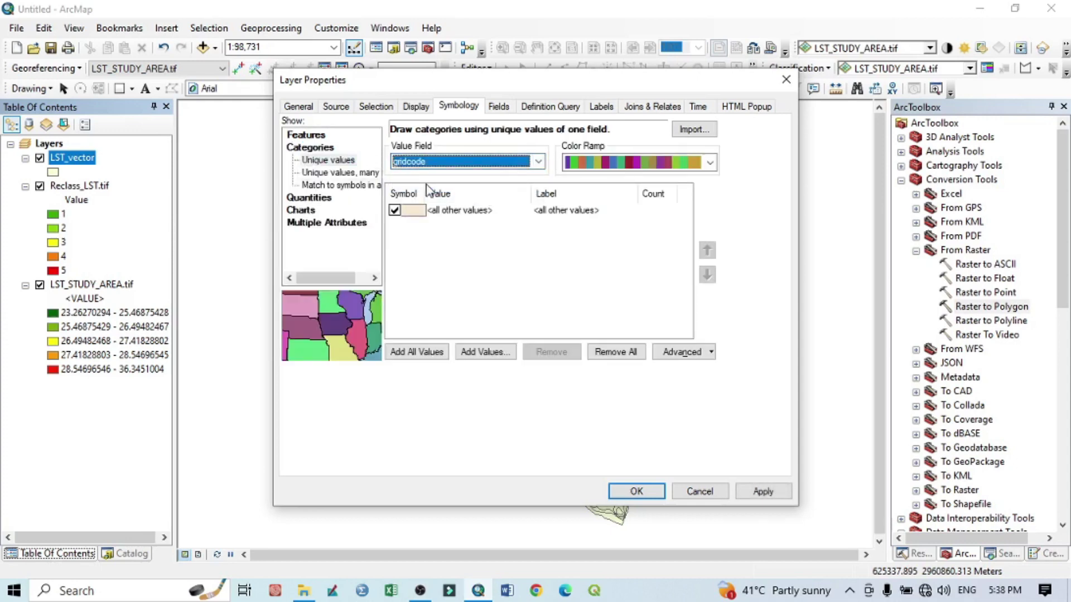
pyautogui.click(423, 352)
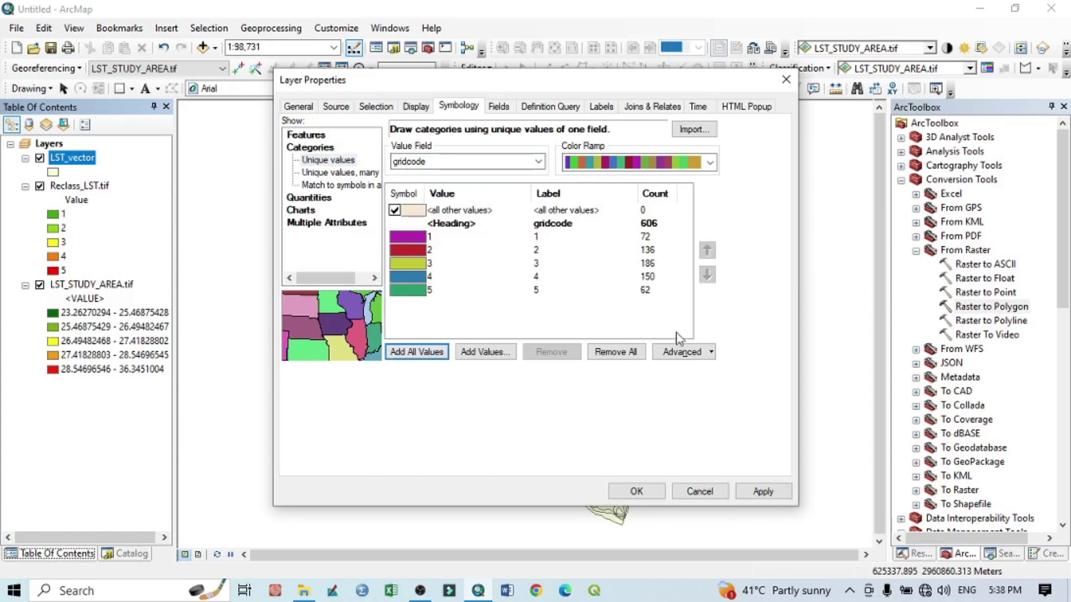
# Step: Apply the dark green to yellow to red color ramp to the gridcode classes of LST_vector
pyautogui.click(709, 162)
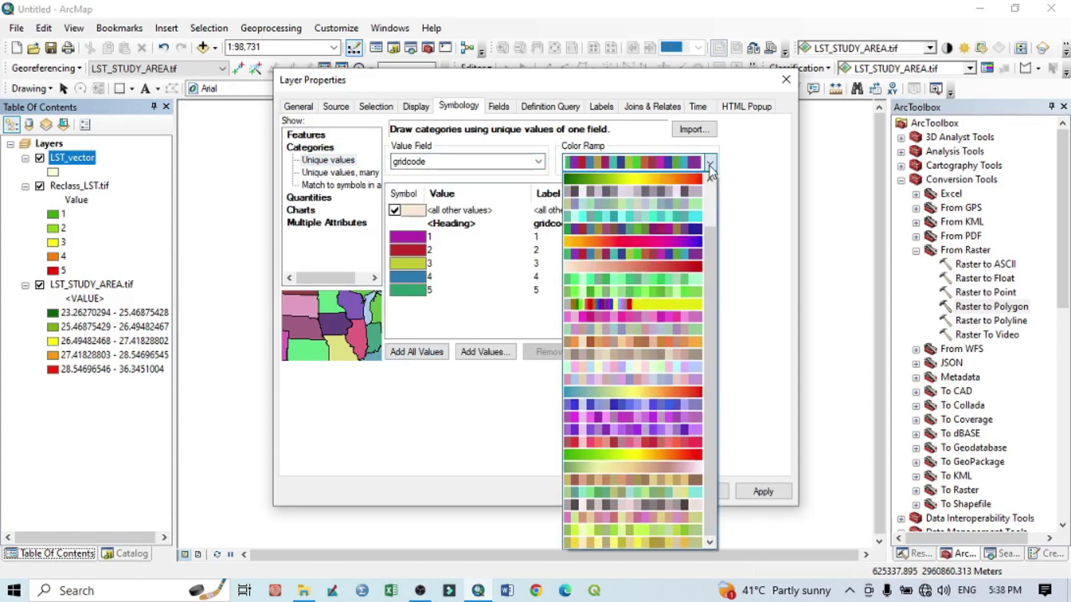
pyautogui.click(687, 179)
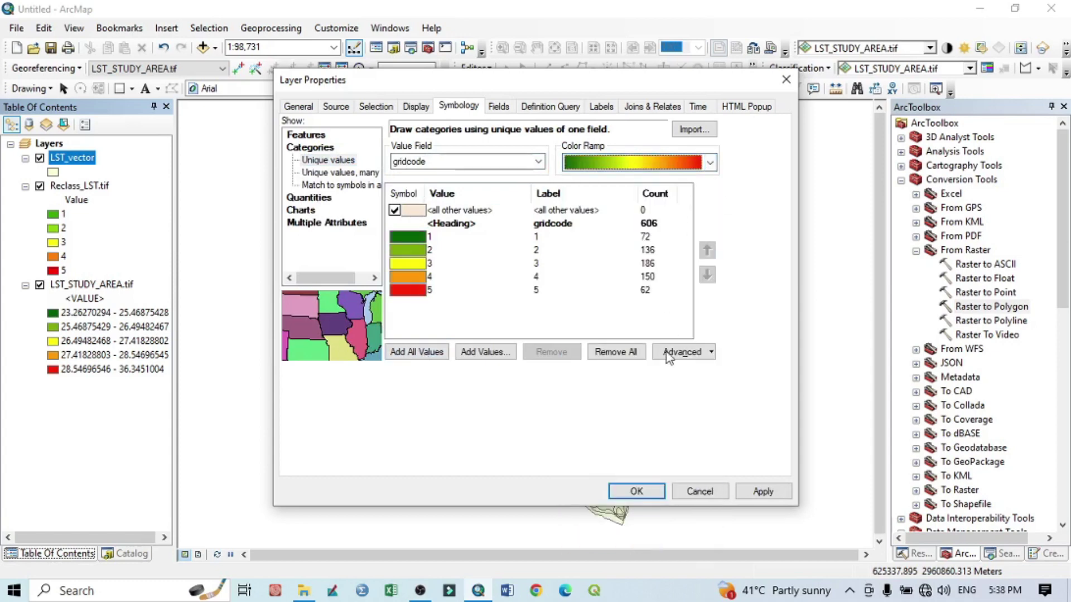
pyautogui.click(761, 493)
pyautogui.click(636, 491)
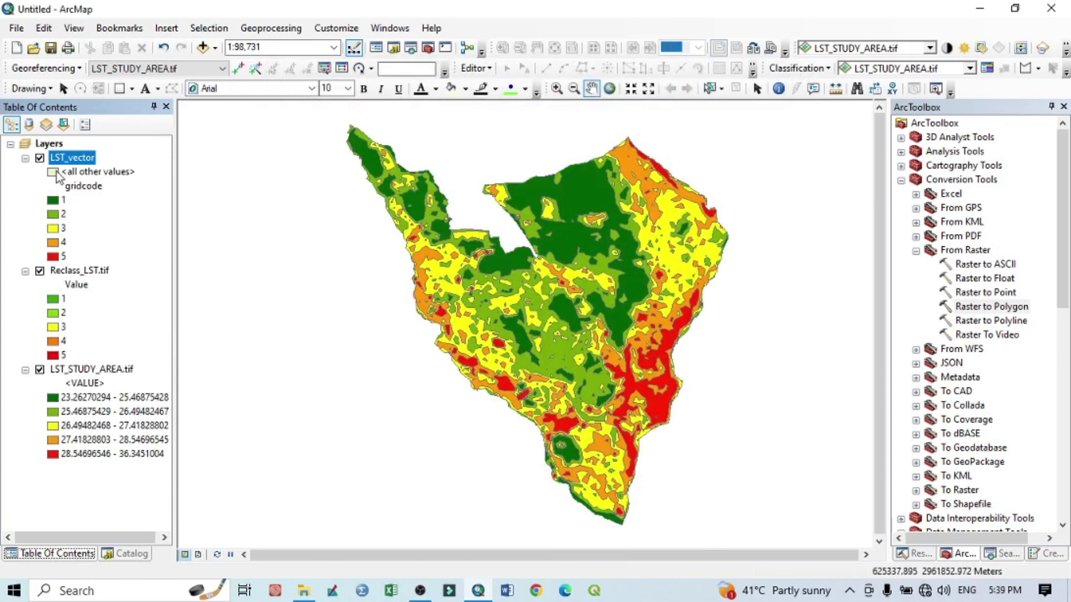
# Step: Remove the outline color from the <all other values> symbol of the LST_vector layer
pyautogui.rightClick(73, 160)
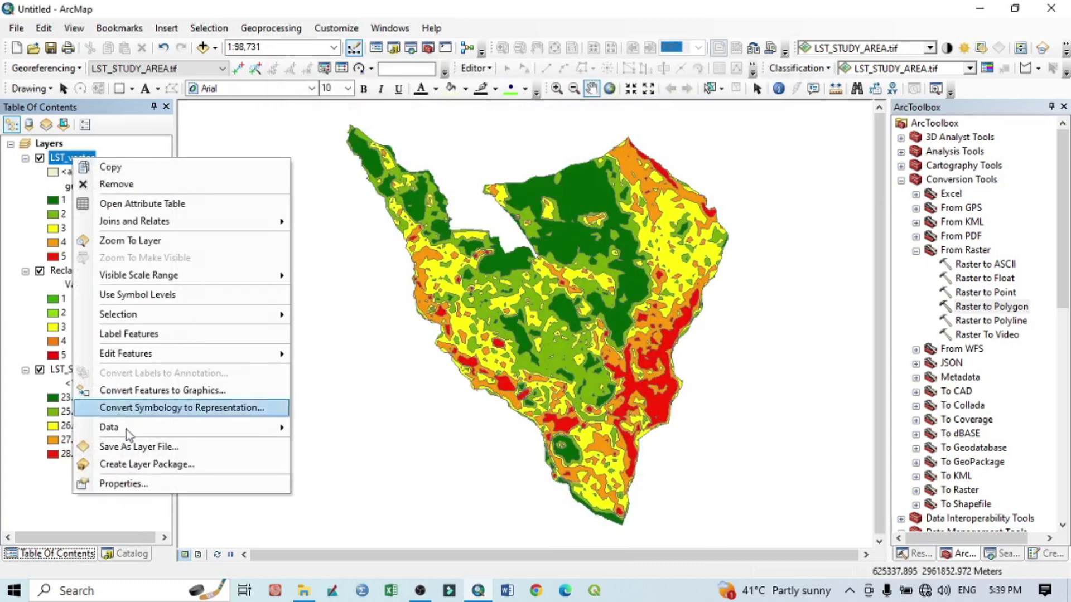
pyautogui.click(130, 484)
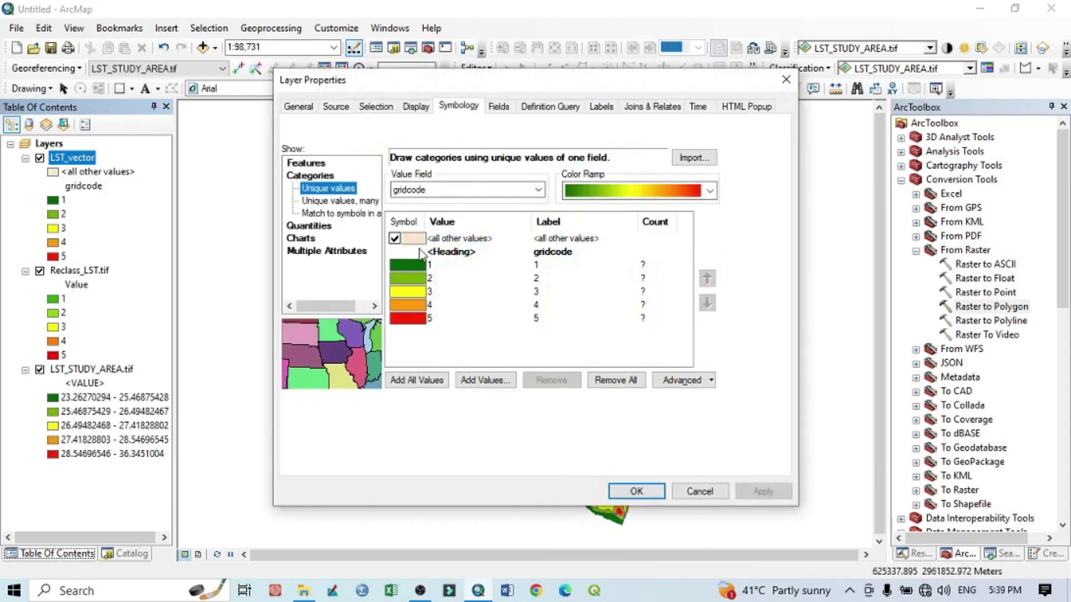
pyautogui.doubleClick(413, 241)
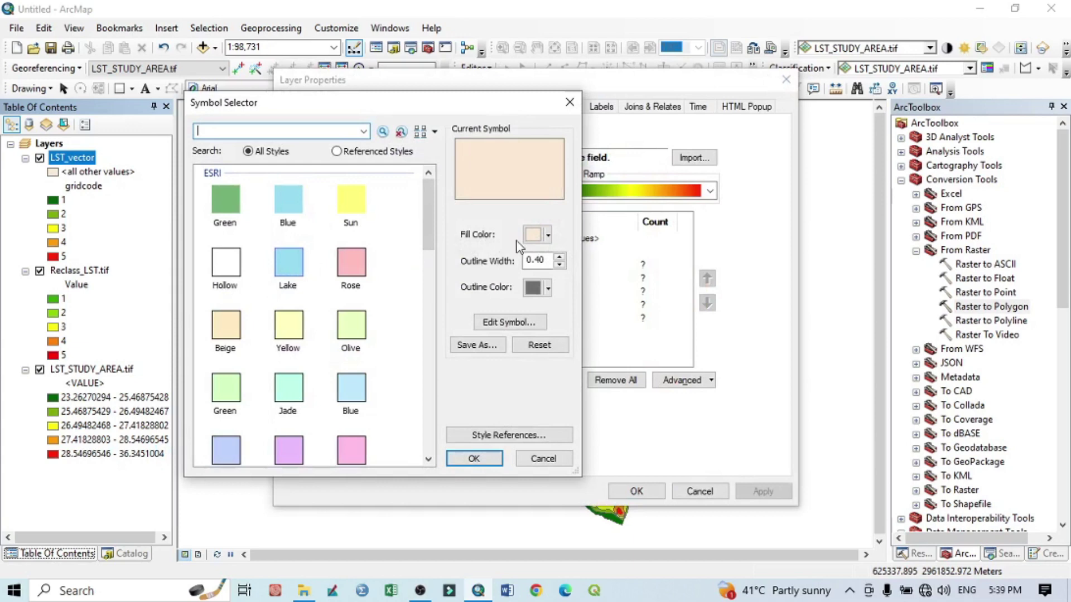
pyautogui.click(548, 235)
pyautogui.click(547, 235)
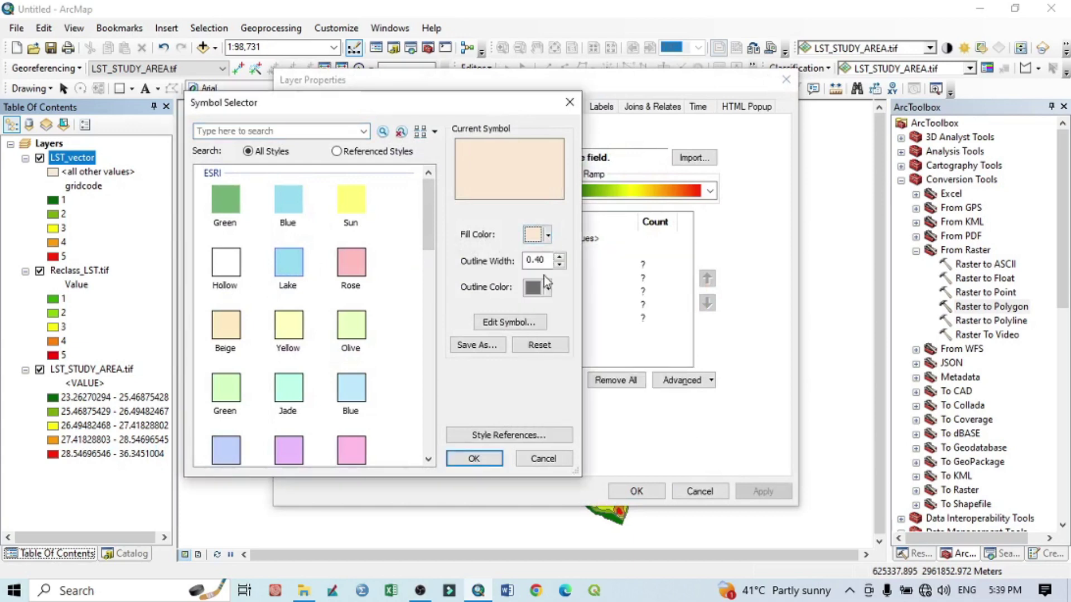
pyautogui.click(549, 288)
pyautogui.click(530, 330)
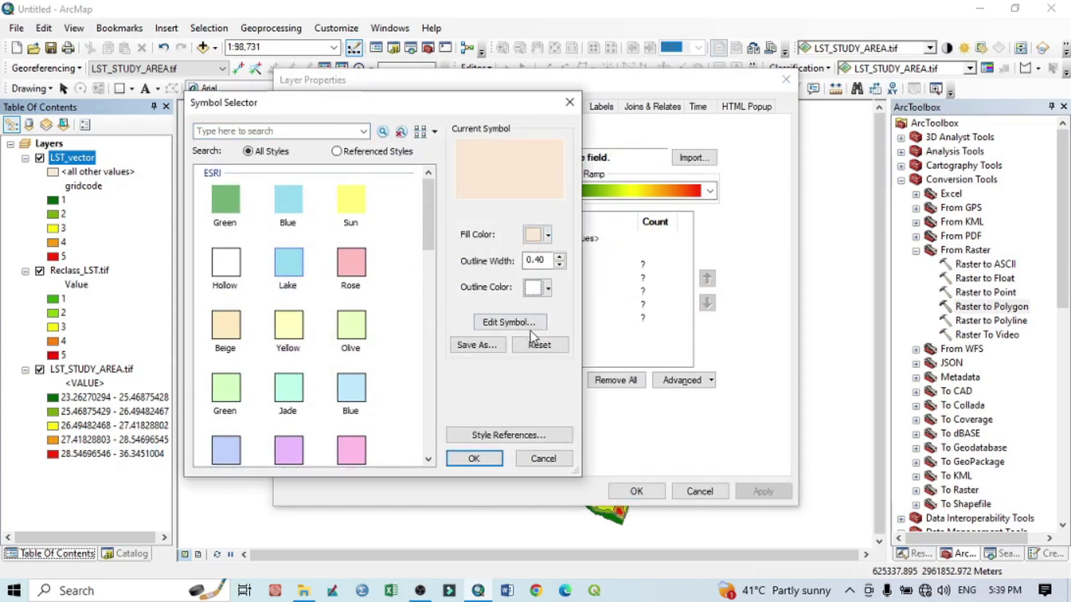
pyautogui.click(547, 292)
pyautogui.click(600, 310)
pyautogui.click(482, 458)
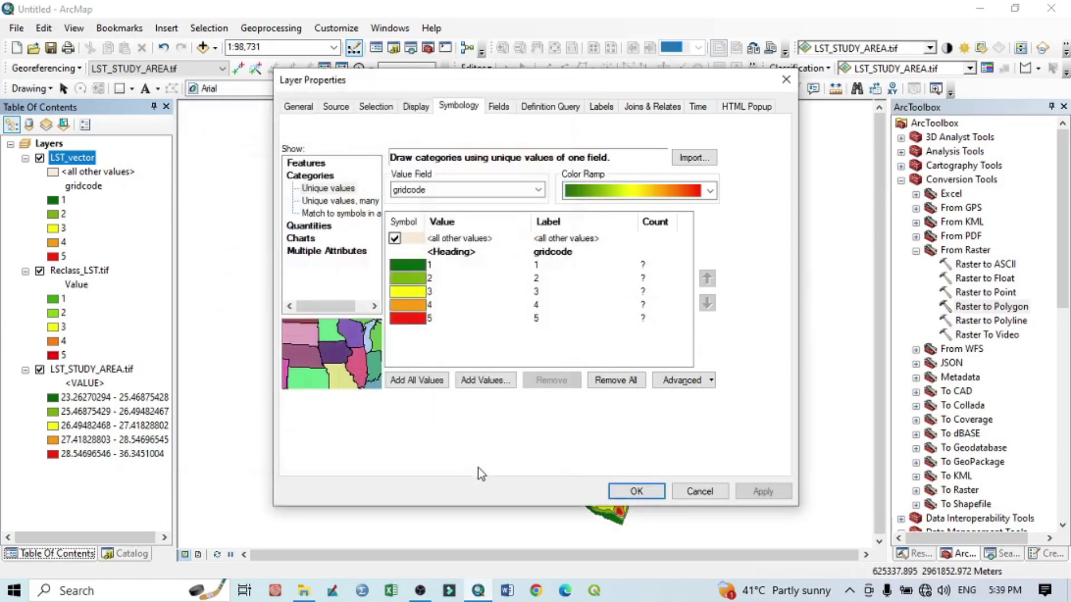
# Step: Add all gridcode values again so they take the outline-free symbol, and apply the symbology to LST_vector
pyautogui.click(416, 380)
pyautogui.click(750, 495)
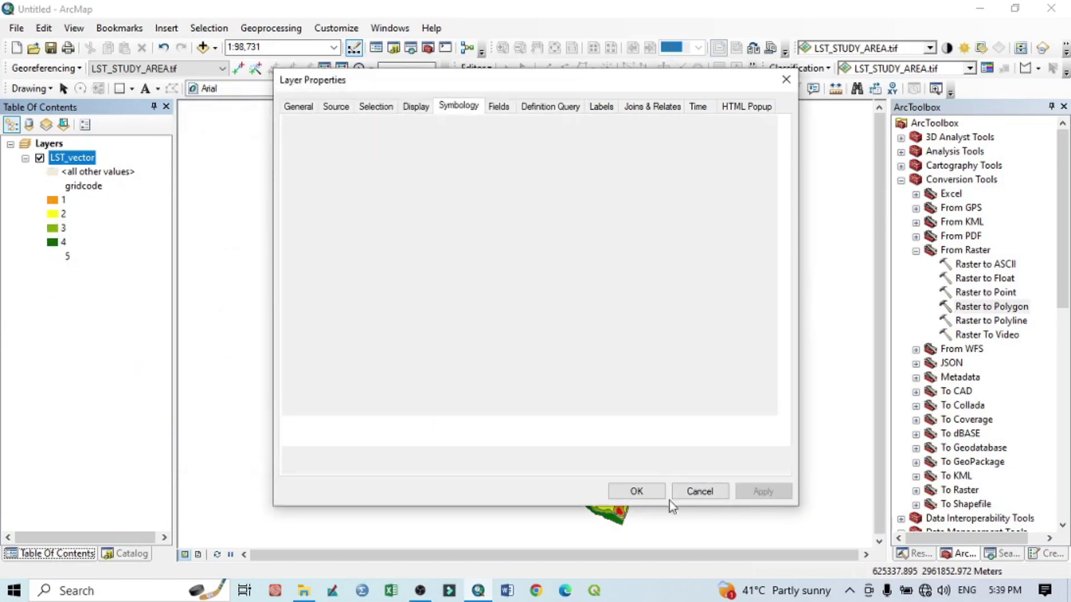
pyautogui.click(635, 491)
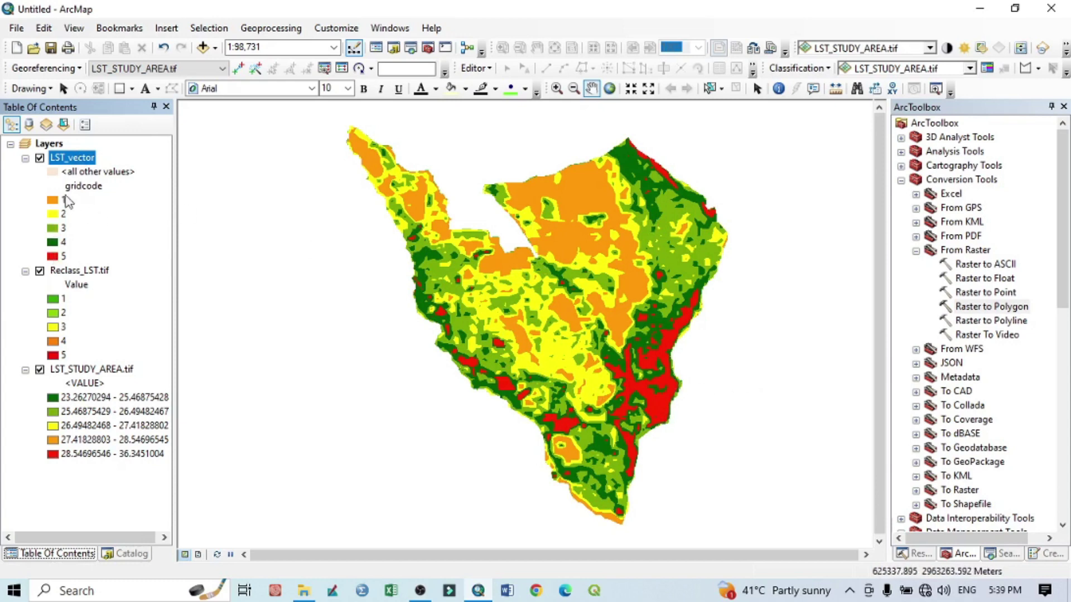
# Step: Open the attribute table of LST_vector and widen its window to show all the columns
pyautogui.rightClick(77, 162)
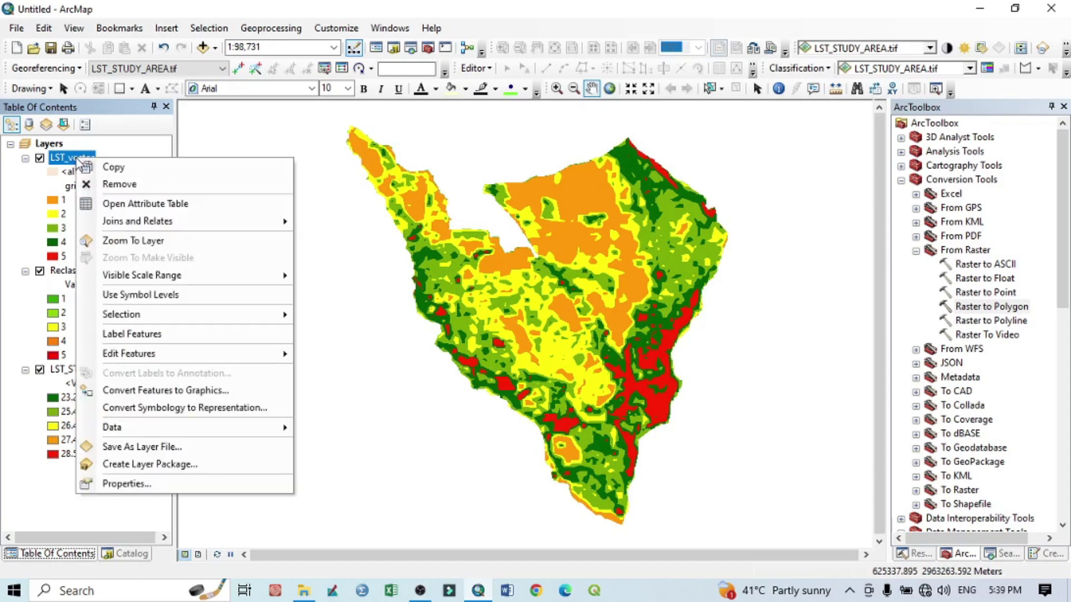
pyautogui.click(114, 207)
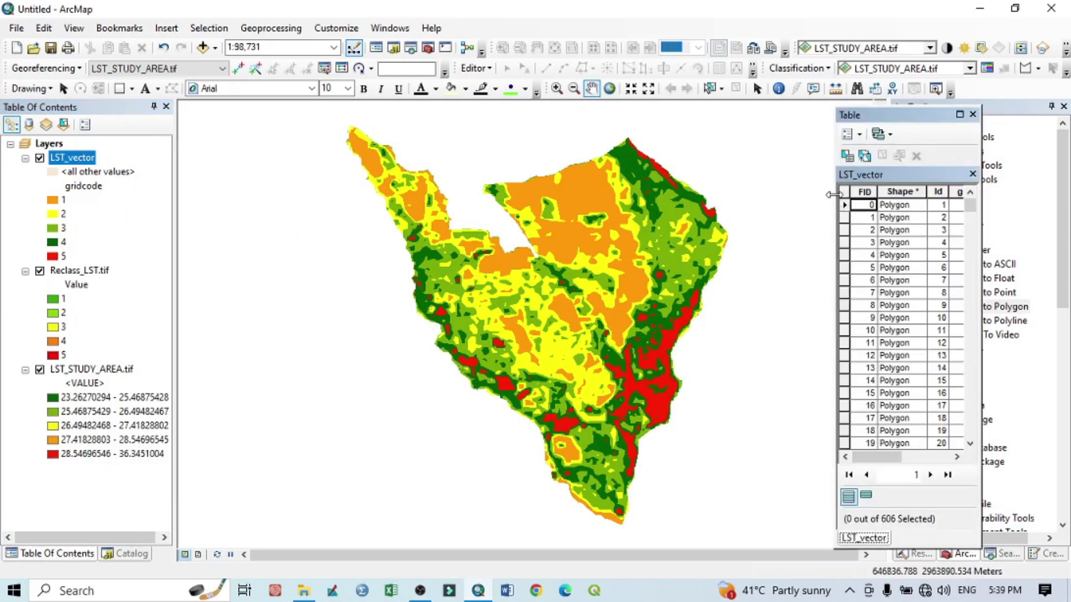
pyautogui.moveTo(833, 194); pyautogui.dragTo(495, 196)
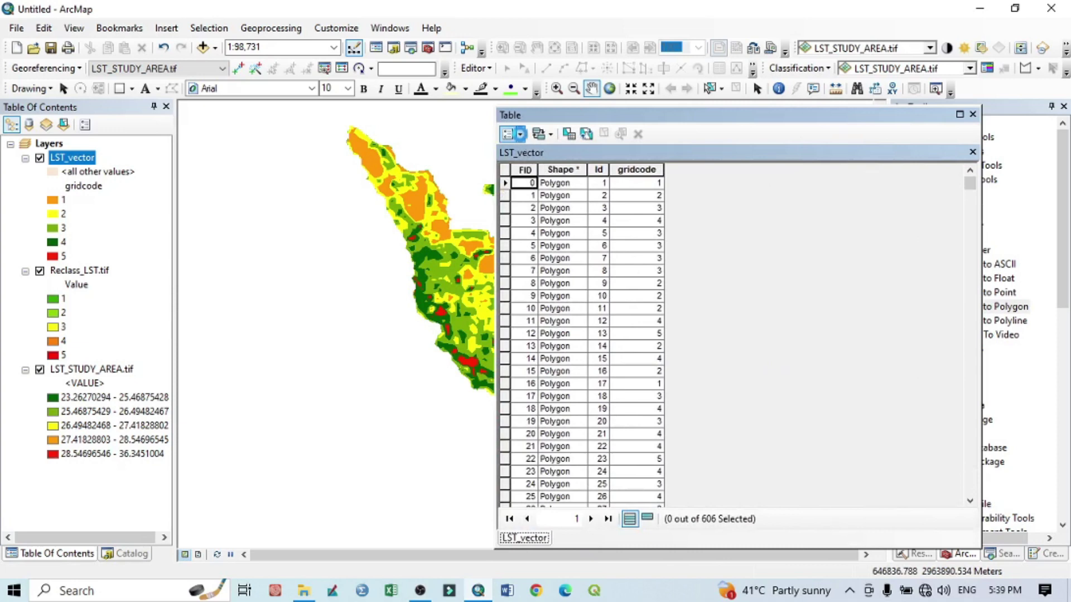
# Step: Review the polygon records in the LST_vector attribute table, and close the table
pyautogui.click(973, 114)
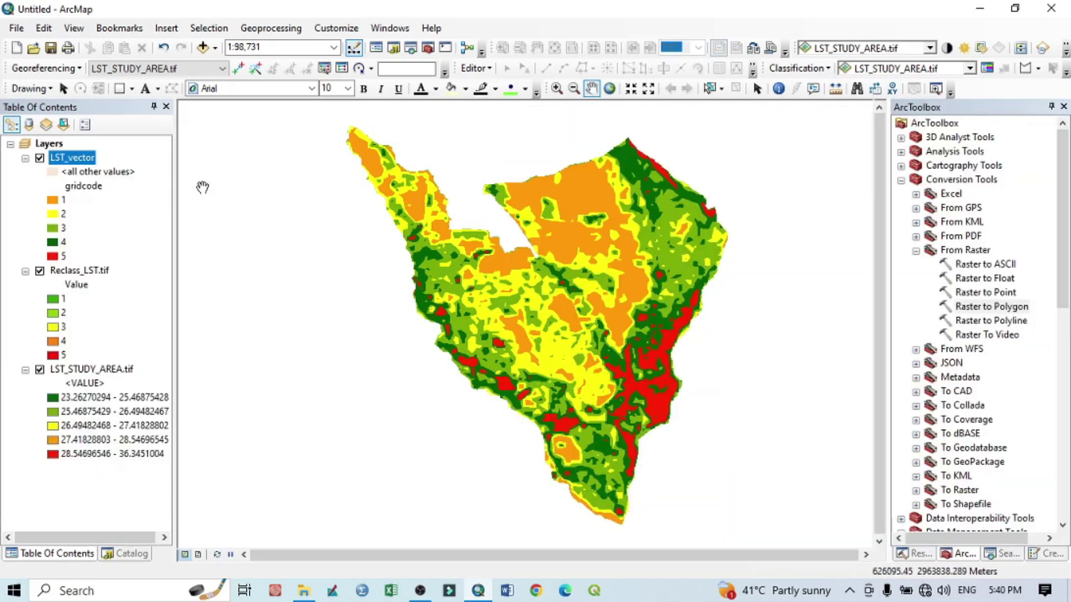
pyautogui.rightClick(83, 159)
pyautogui.click(119, 206)
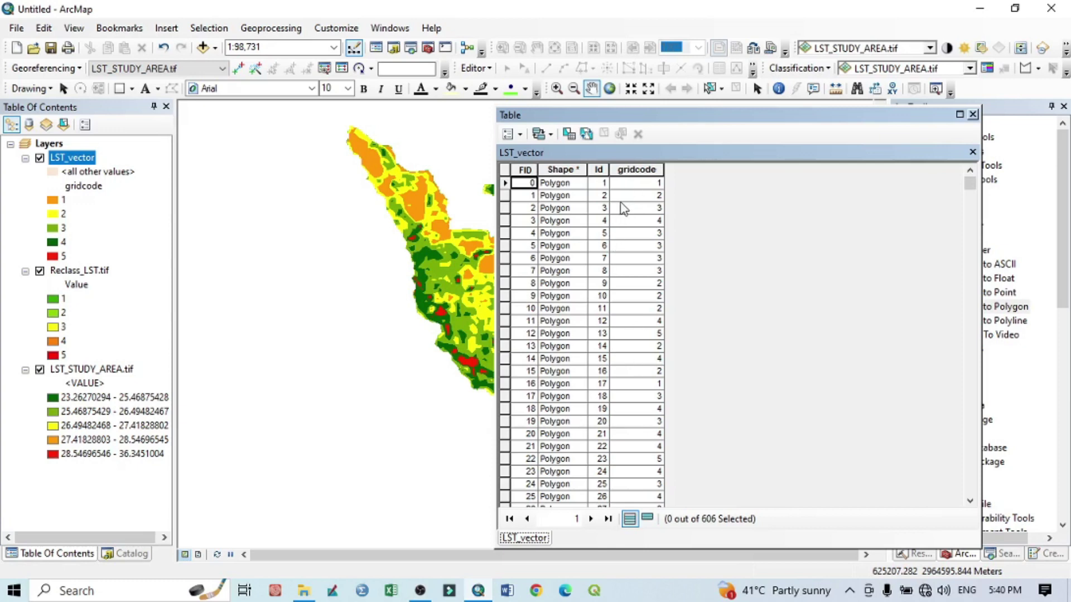
pyautogui.scroll(-10, 645, 440)
pyautogui.scroll(10, 647, 435)
pyautogui.click(972, 114)
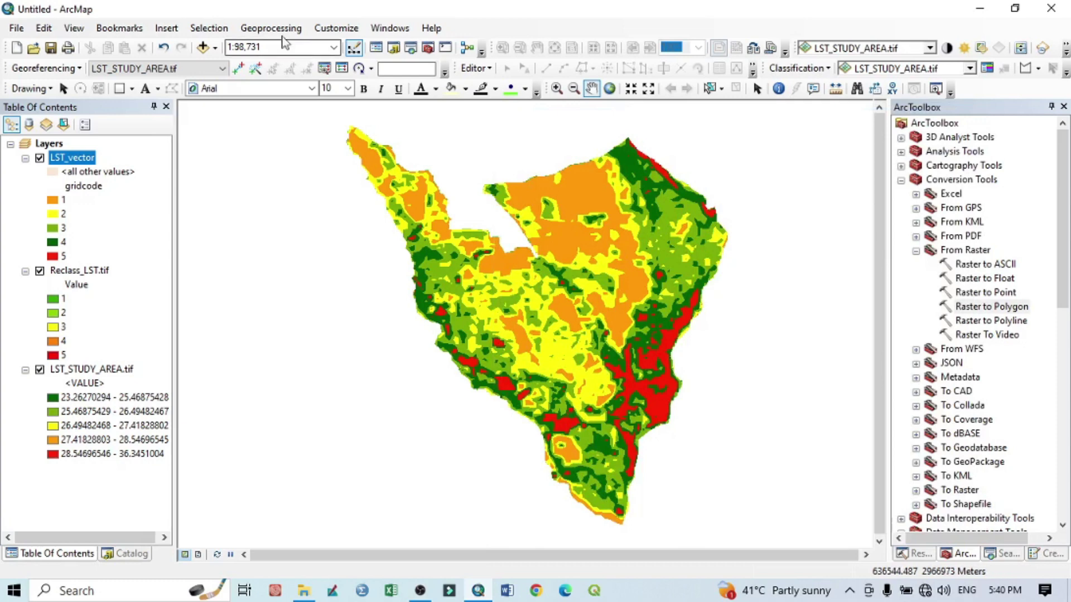
# Step: Set up the Dissolve tool with LST_vector as input features and gridcode as the dissolve field
pyautogui.click(248, 28)
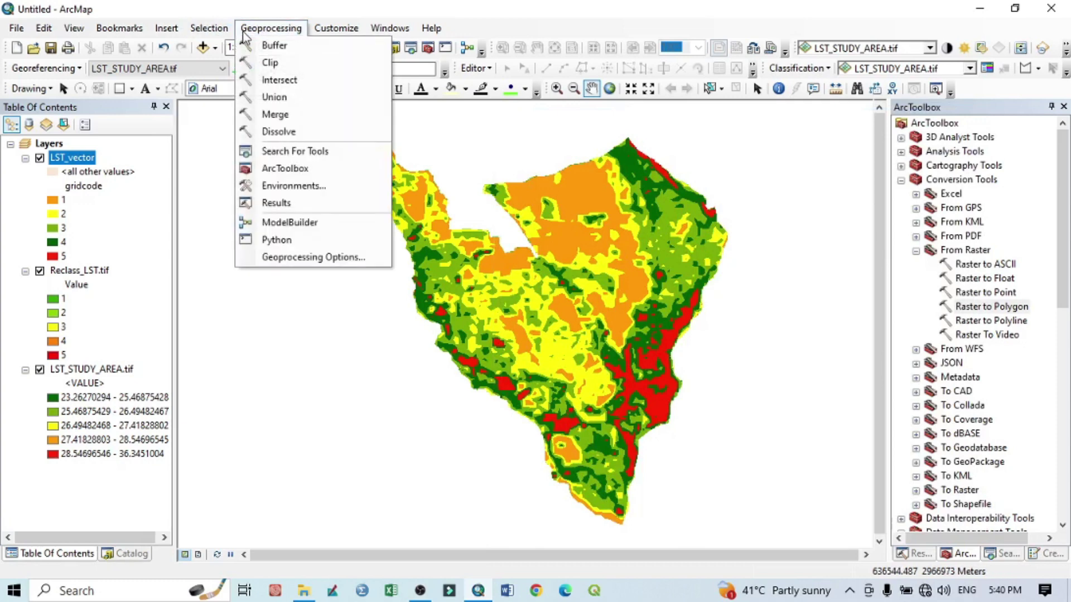
pyautogui.click(279, 131)
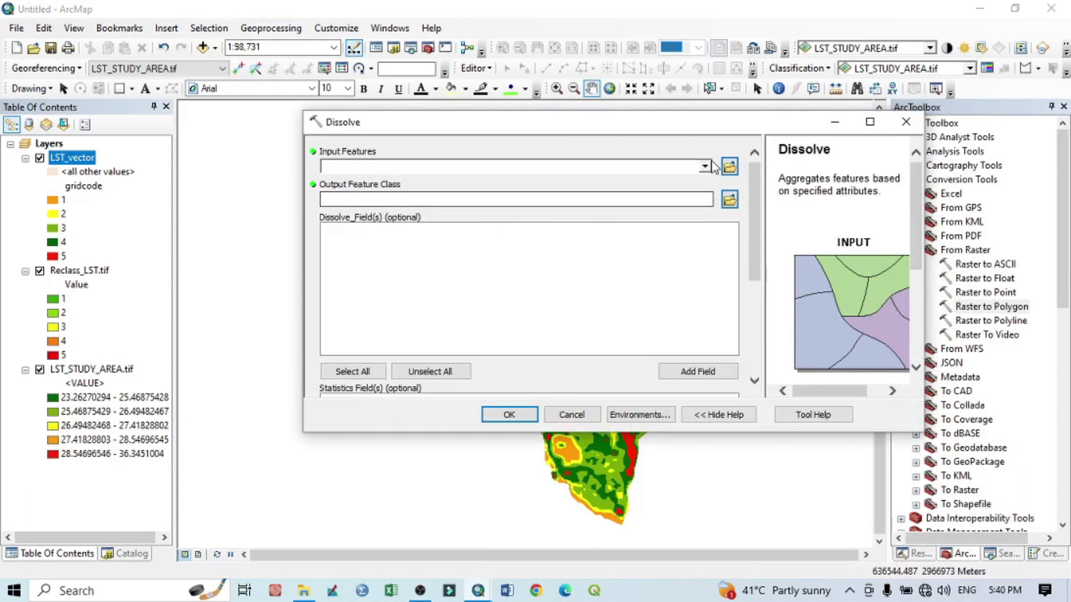
pyautogui.click(705, 166)
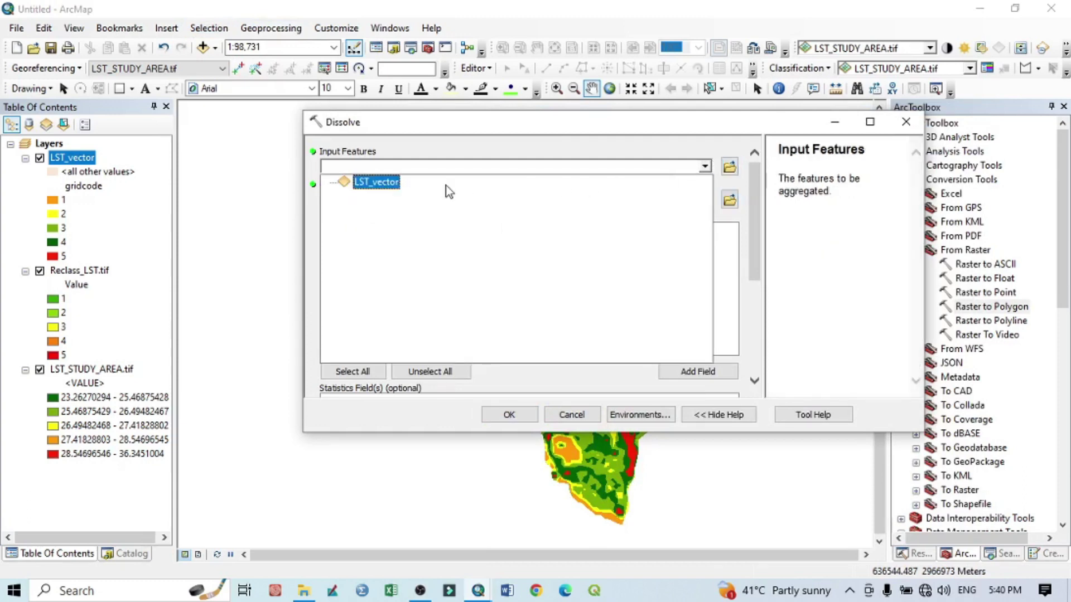
pyautogui.click(389, 188)
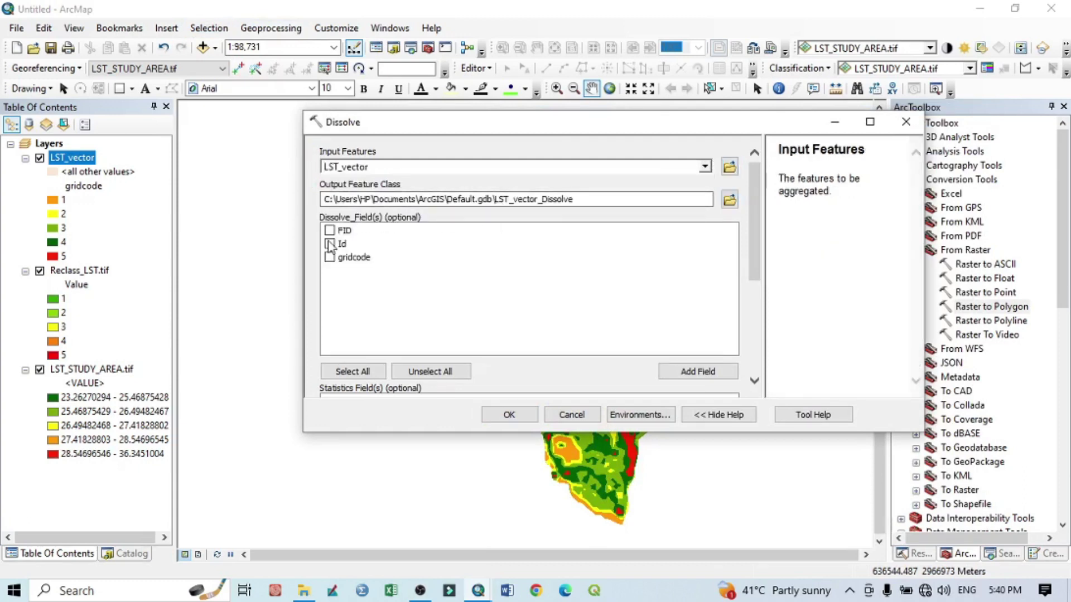
pyautogui.click(330, 258)
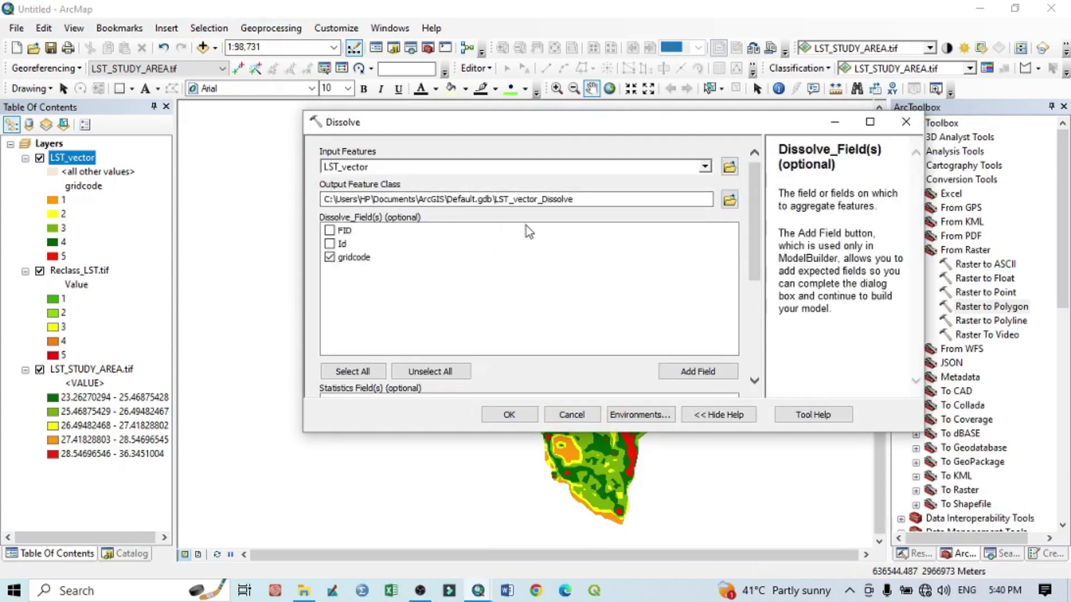
# Step: Name the dissolve output LST_dissolve.shp in the LST_CALCULATION folder and run the tool
pyautogui.click(730, 200)
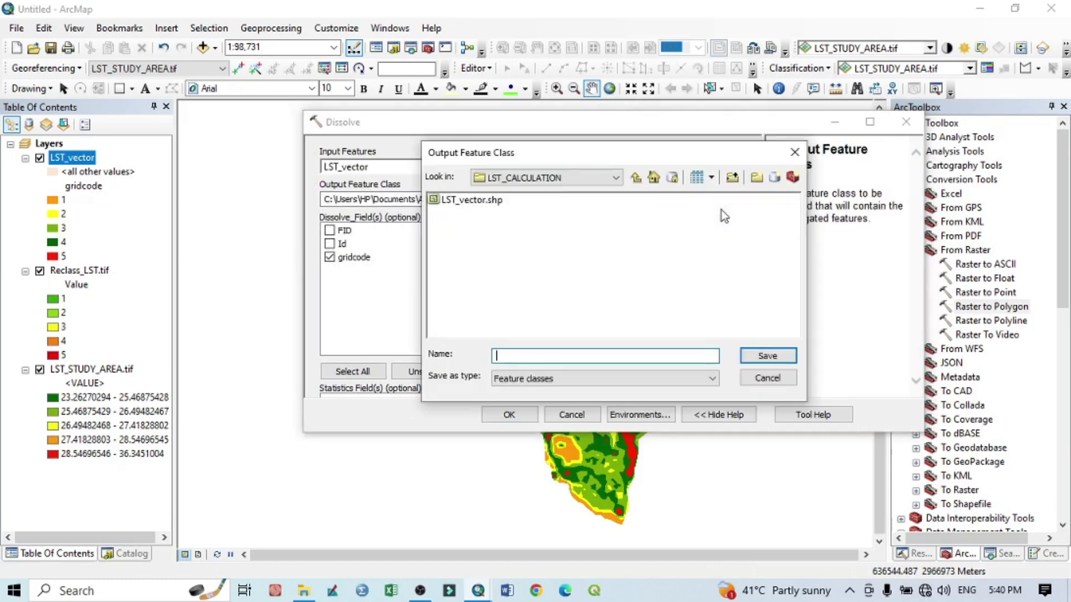
pyautogui.click(474, 201)
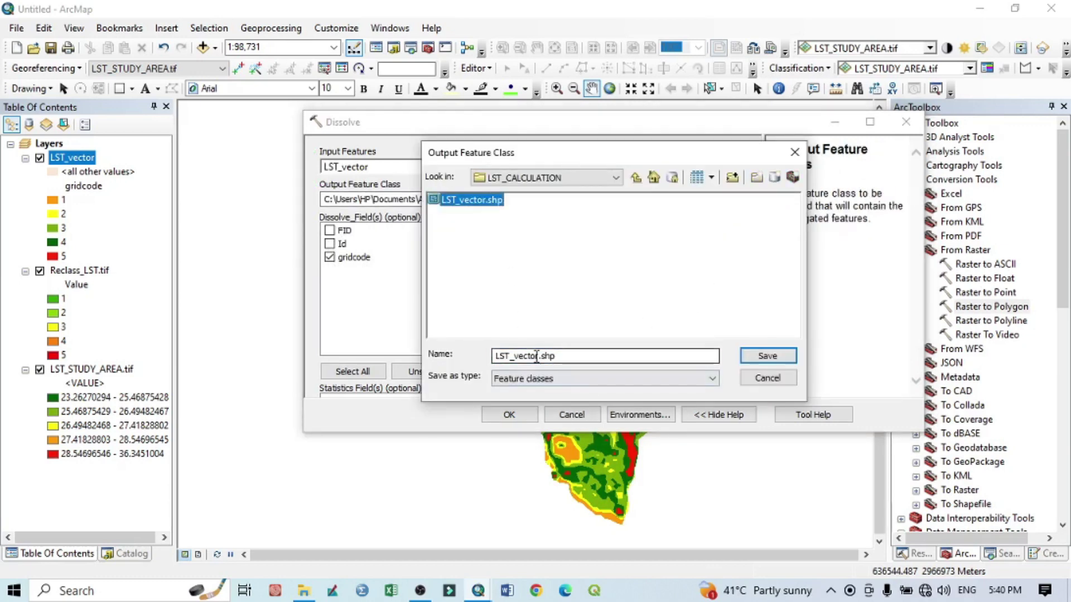
pyautogui.moveTo(539, 356); pyautogui.dragTo(528, 357)
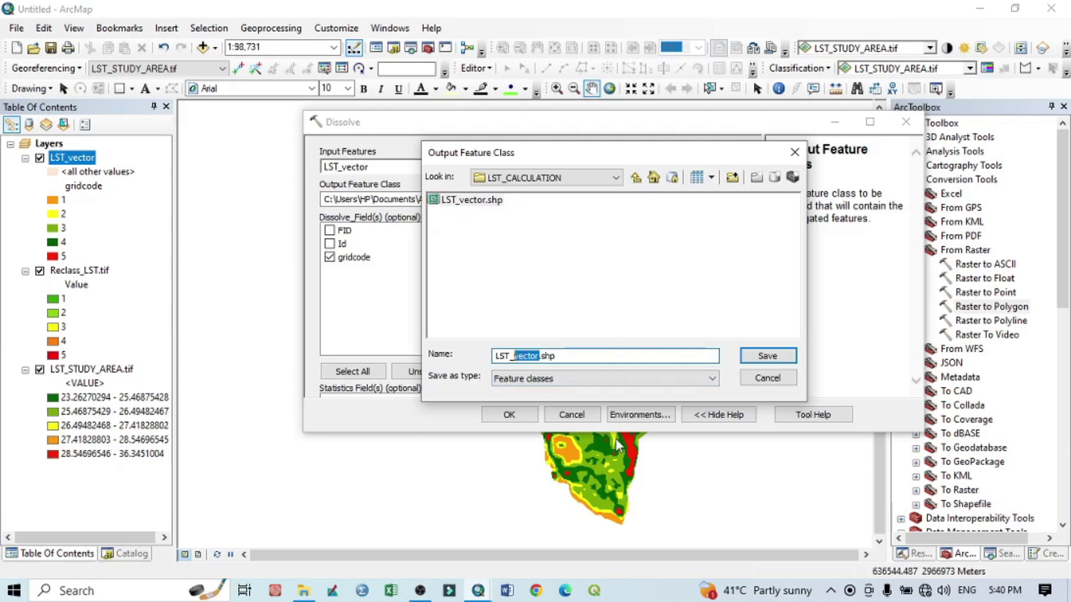
pyautogui.write('dissol')
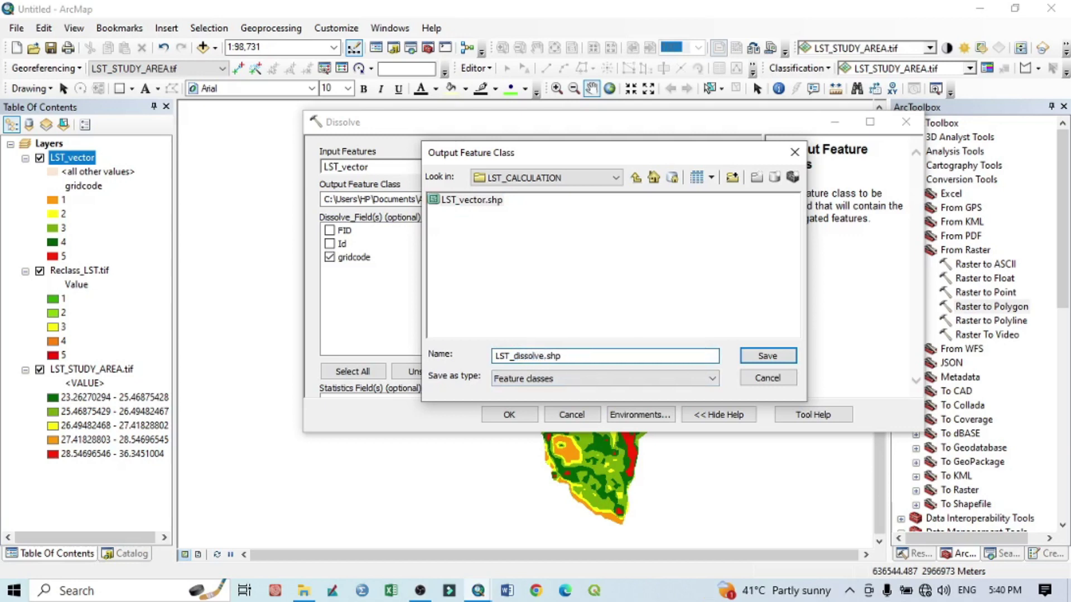
pyautogui.click(771, 358)
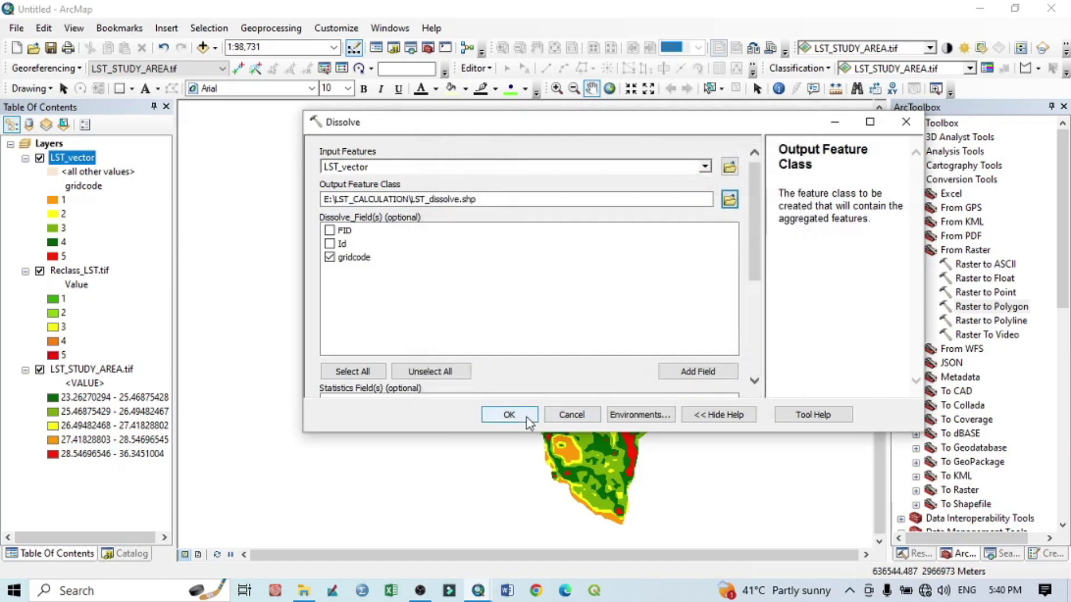
pyautogui.click(527, 418)
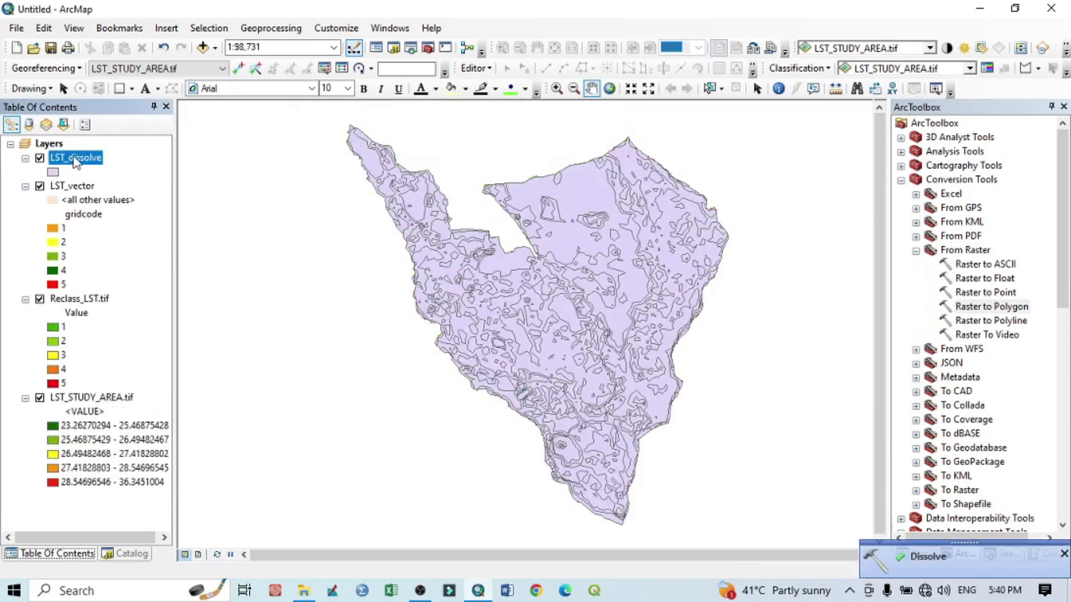
# Step: Symbolize the LST_dissolve layer by unique values of gridcode, adding all values
pyautogui.rightClick(76, 161)
pyautogui.click(134, 486)
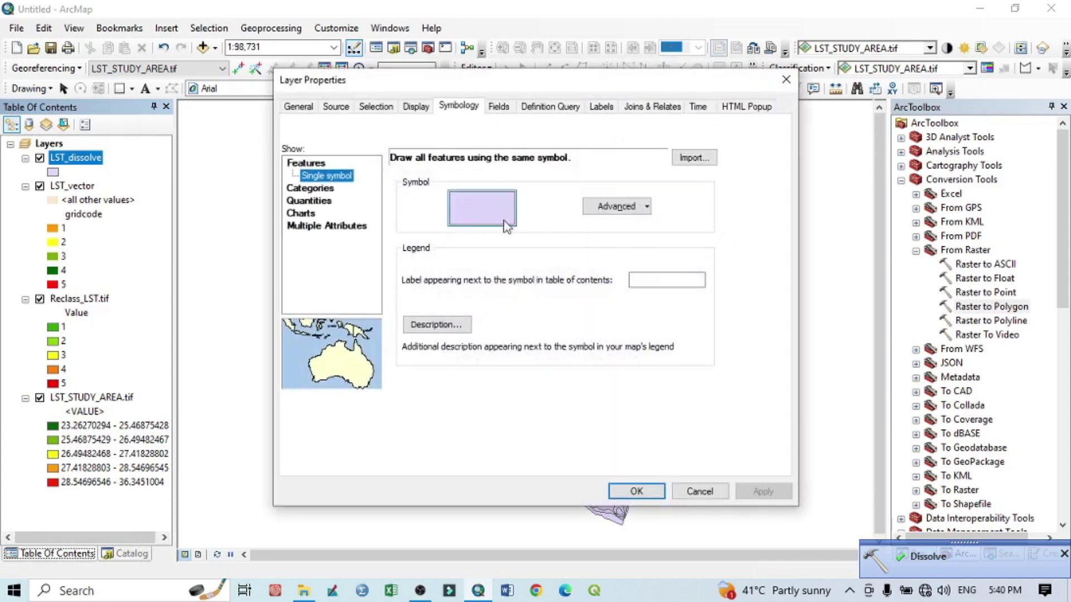
pyautogui.click(317, 189)
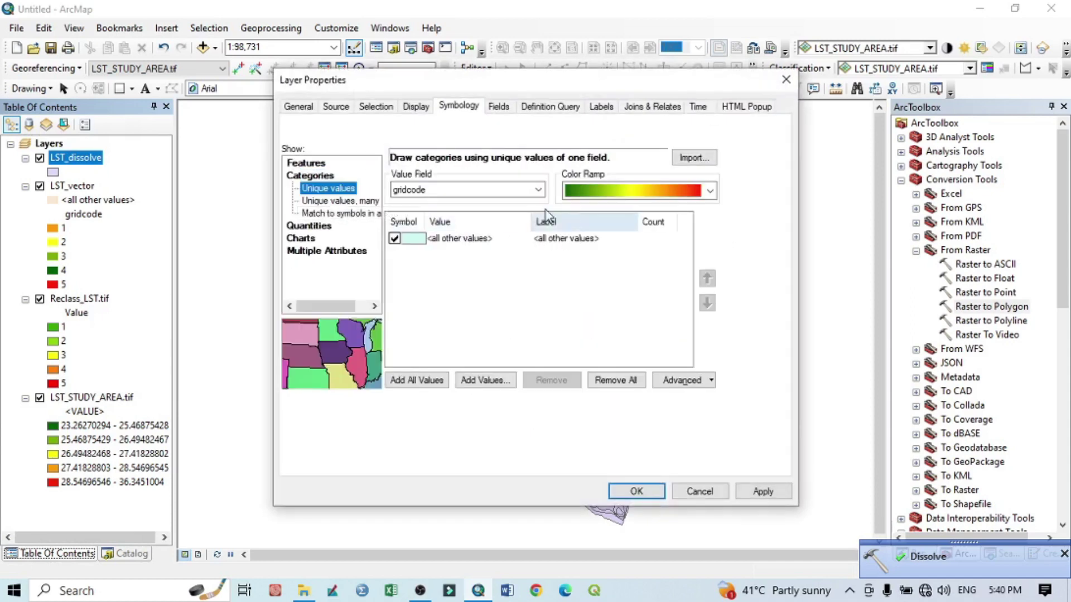
pyautogui.click(420, 382)
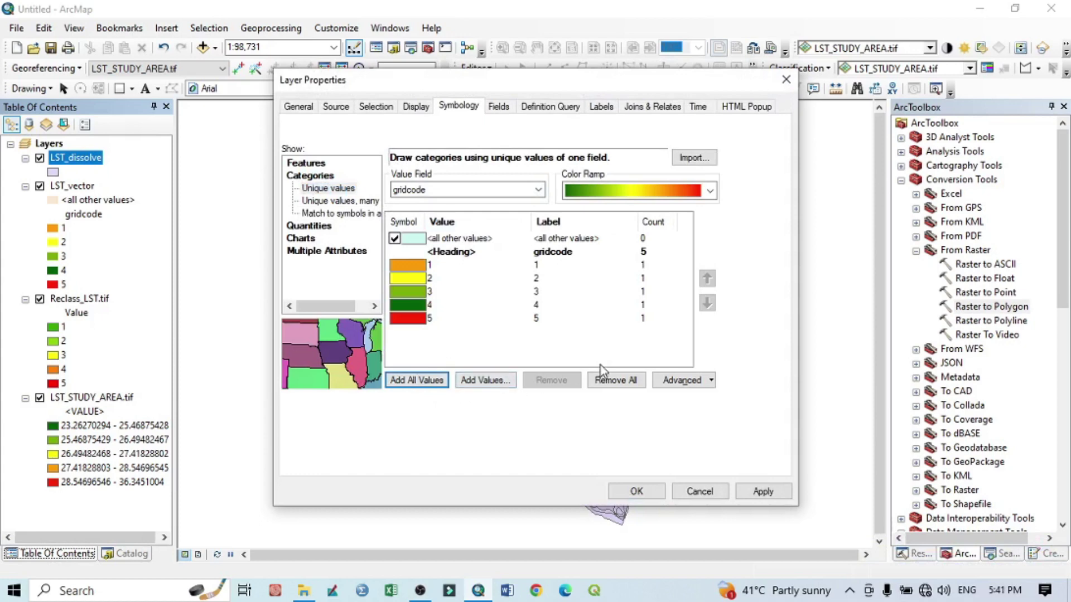
# Step: Remove the outline color from the <all other values> symbol and apply the symbology to LST_dissolve
pyautogui.doubleClick(415, 239)
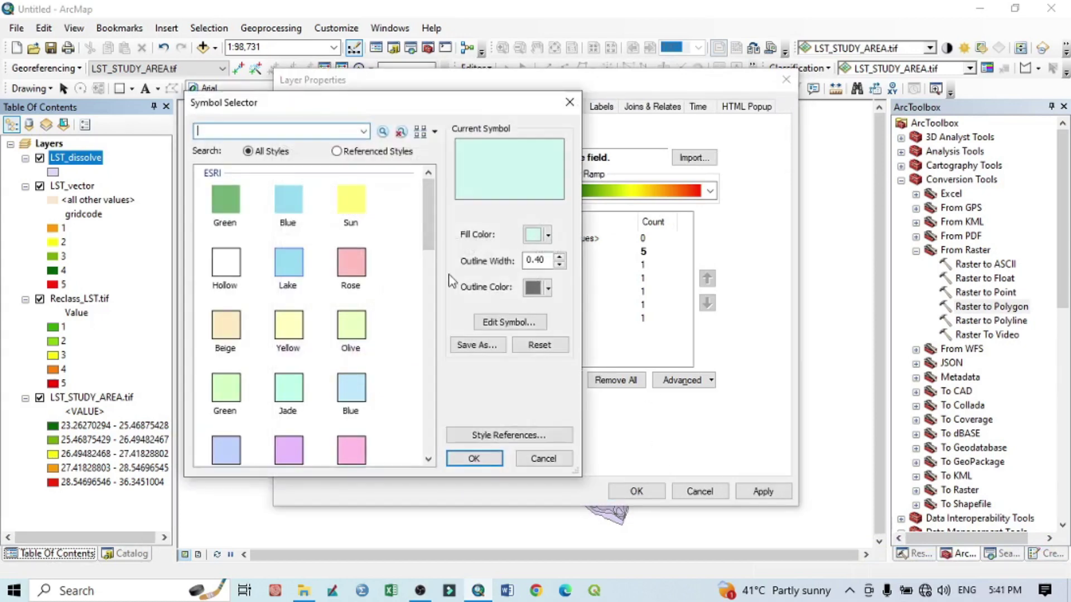
pyautogui.click(550, 235)
pyautogui.click(550, 235)
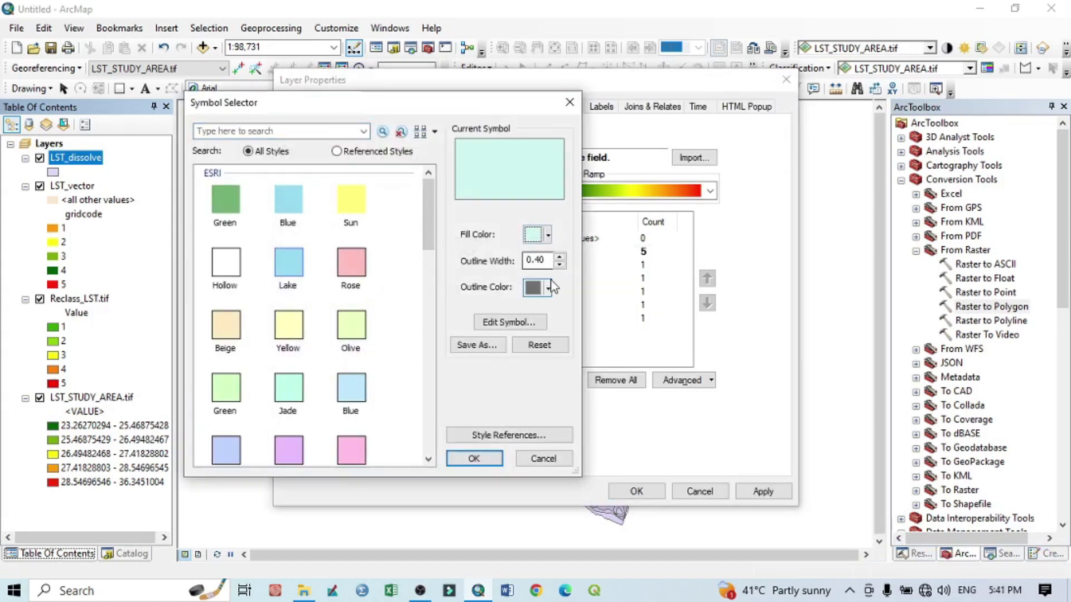
pyautogui.click(549, 288)
pyautogui.click(583, 313)
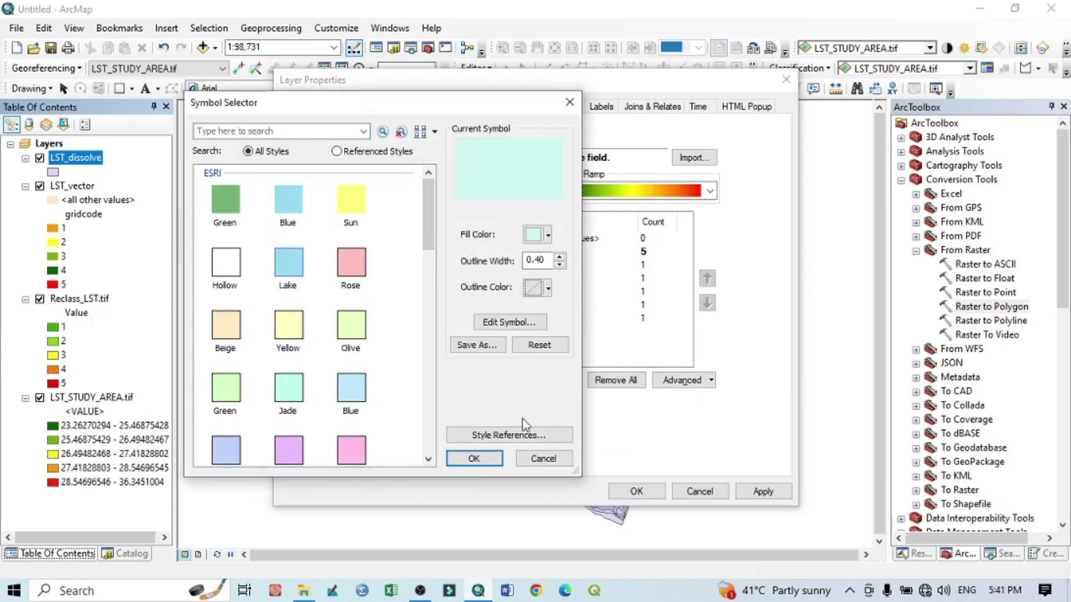
pyautogui.click(472, 458)
pyautogui.click(778, 492)
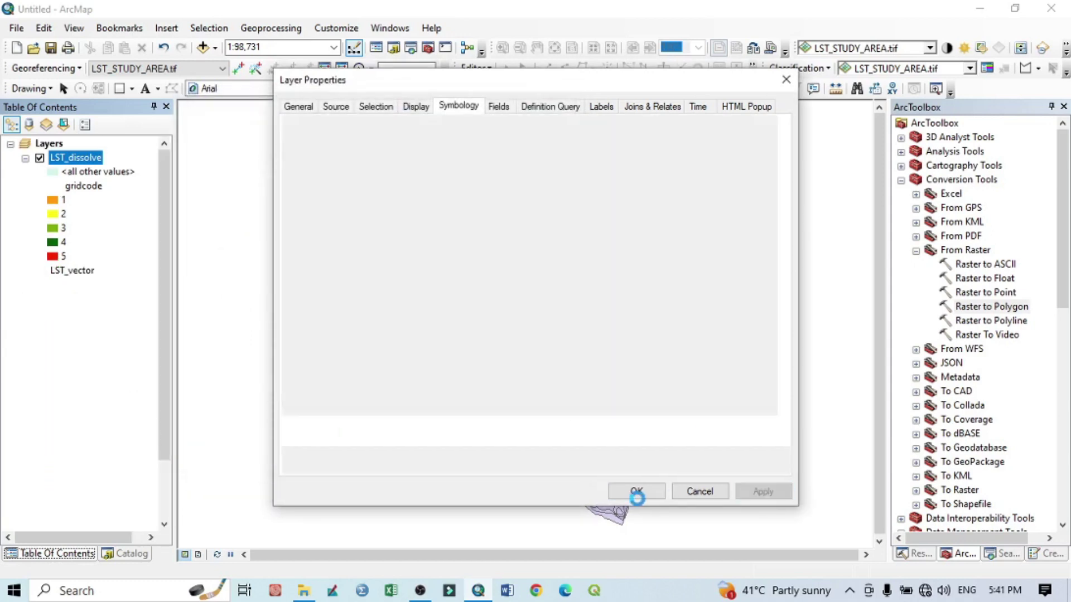
pyautogui.click(636, 491)
# Step: Collapse the legends of LST_vector, Reclass_LST.tif and LST_STUDY_AREA.tif and turn off these three layers
pyautogui.click(25, 271)
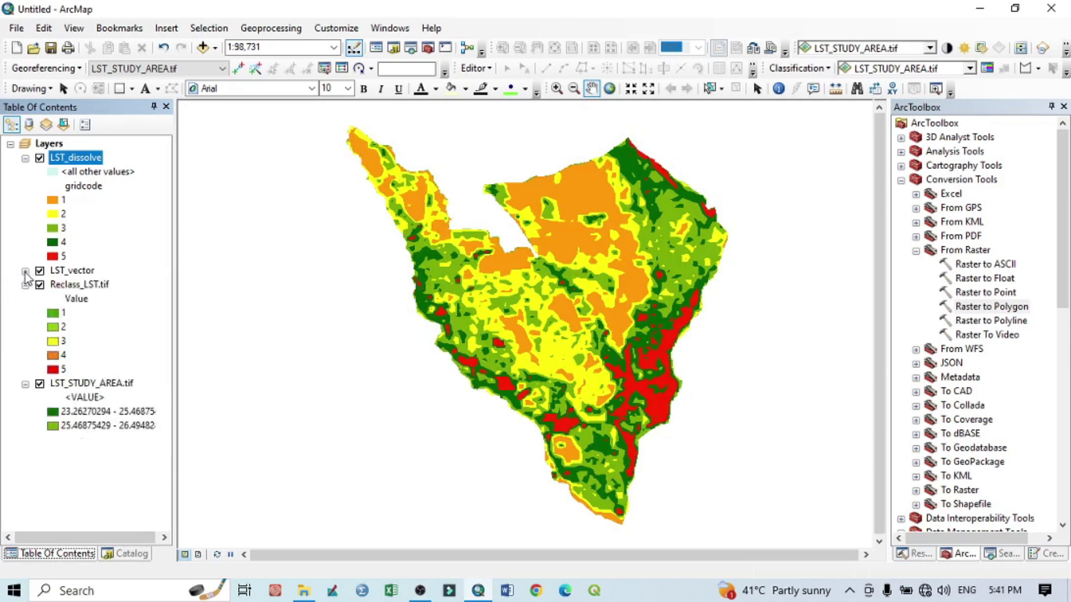
pyautogui.click(25, 285)
pyautogui.click(25, 299)
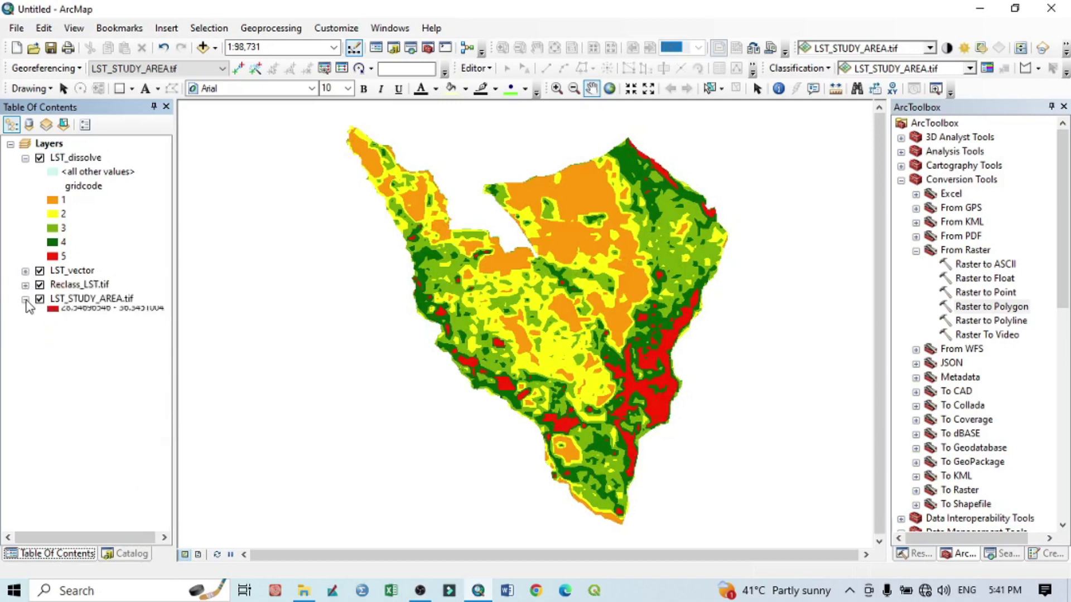
pyautogui.click(40, 299)
pyautogui.click(39, 285)
pyautogui.click(40, 271)
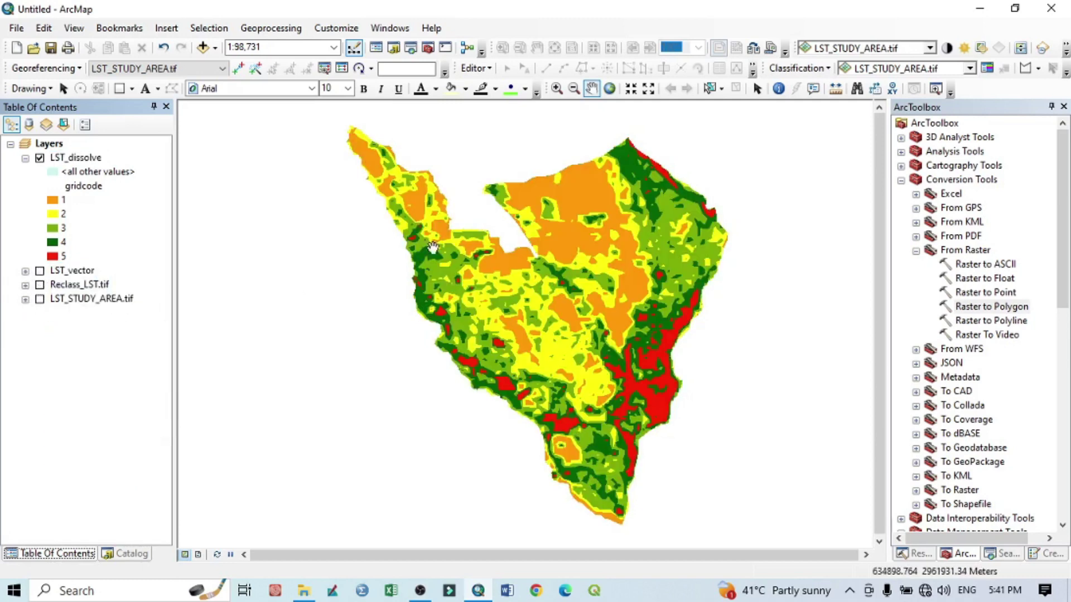
# Step: Open the LST_dissolve attribute table and add a field named Area of type Double
pyautogui.rightClick(73, 158)
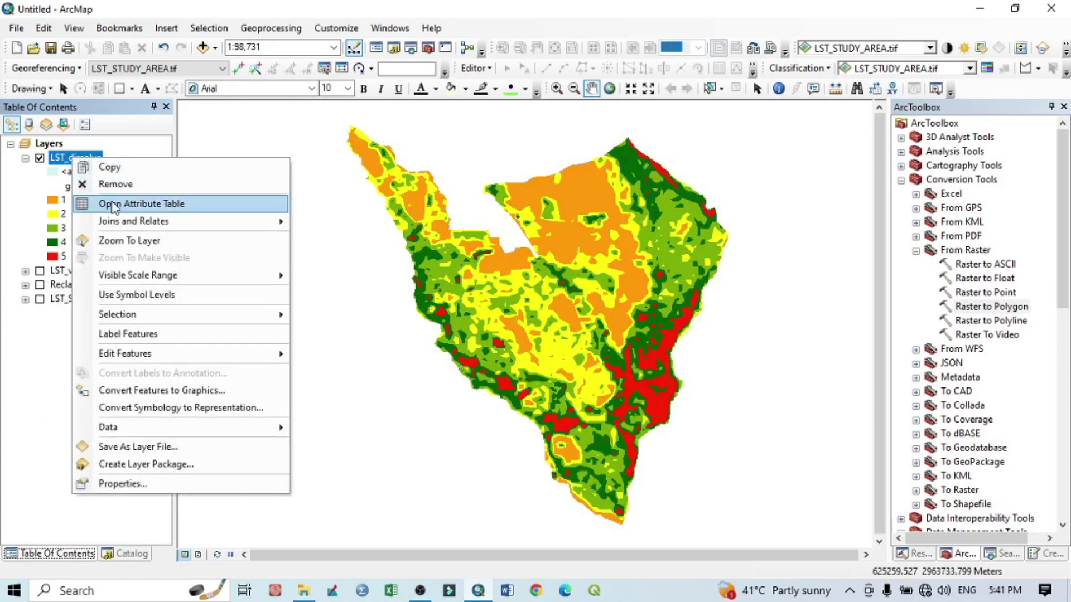
pyautogui.click(114, 204)
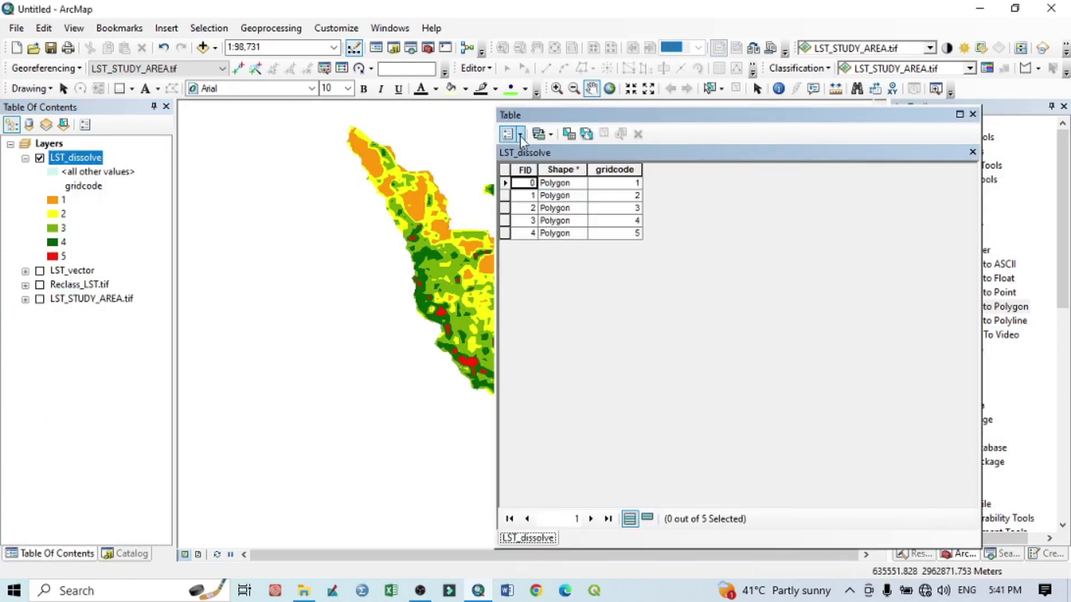
pyautogui.click(520, 135)
pyautogui.click(544, 241)
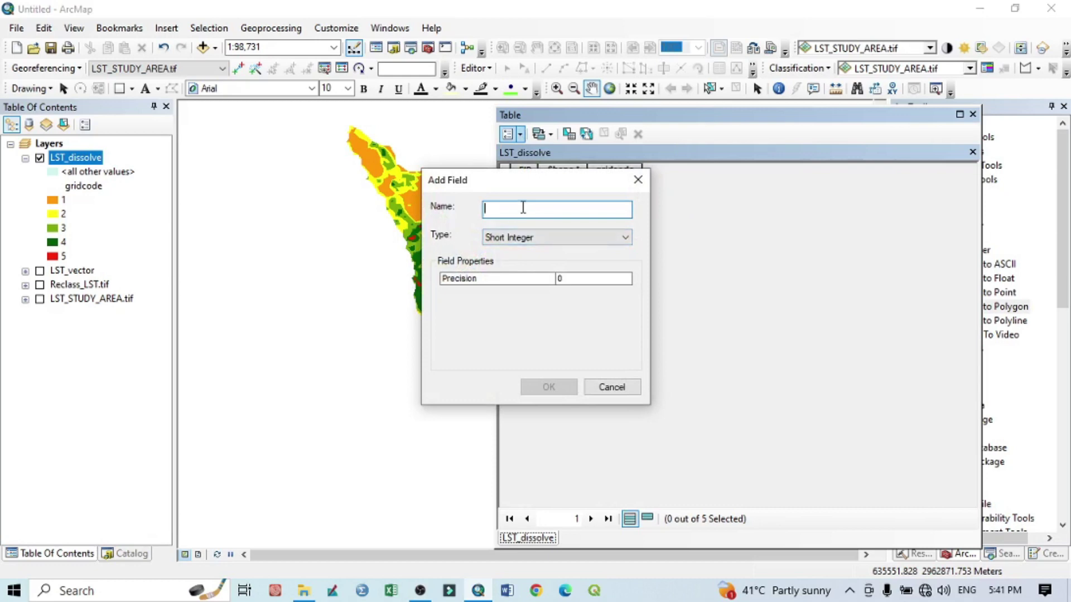
pyautogui.write('Area')
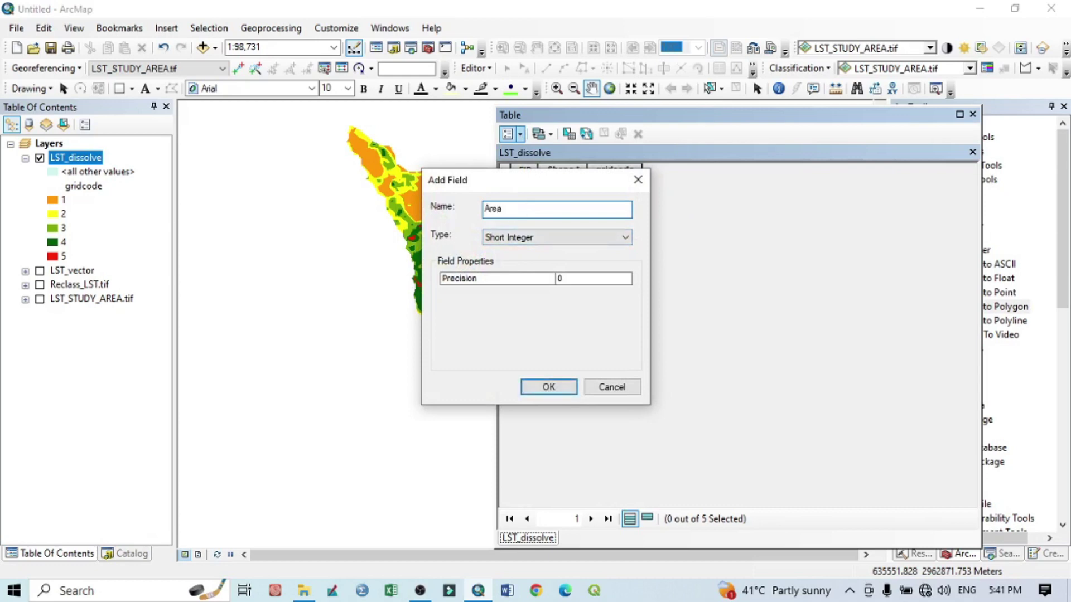
pyautogui.click(561, 238)
pyautogui.click(538, 286)
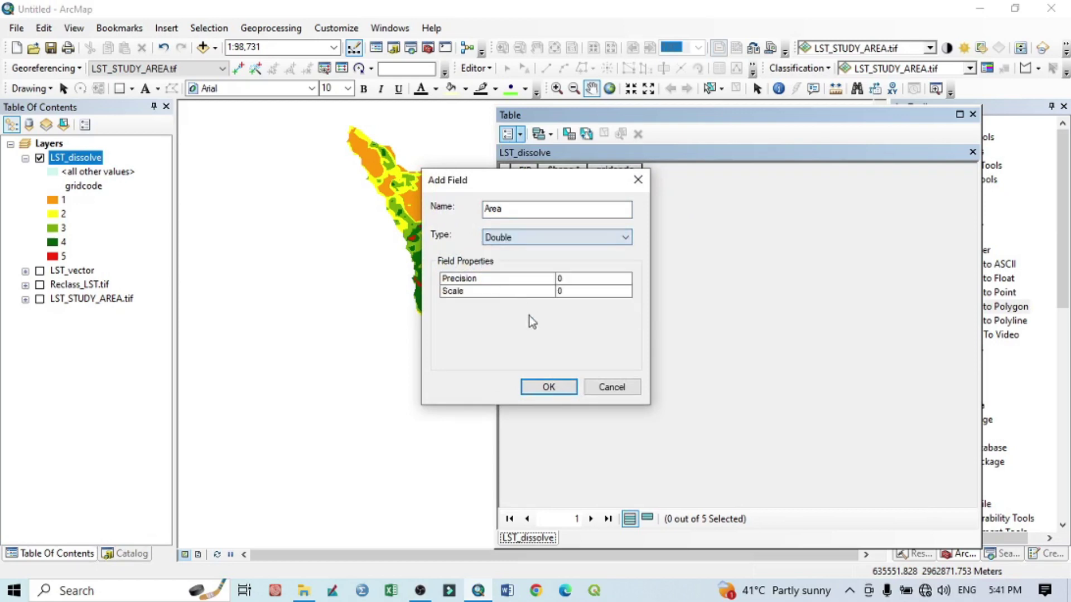
pyautogui.click(560, 387)
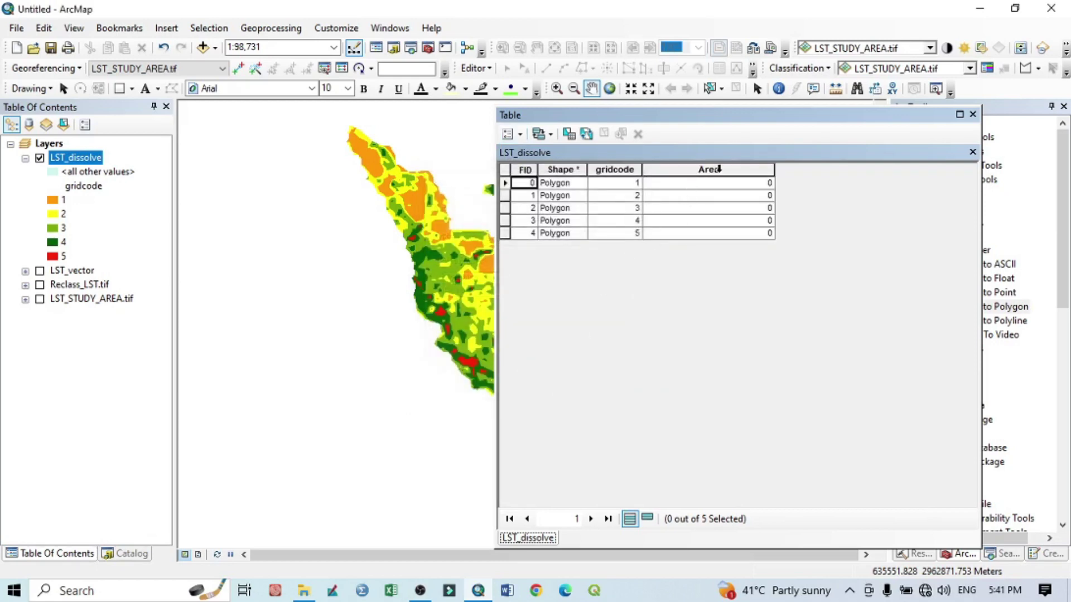
# Step: Calculate the geometry of the Area field as area in square kilometers, using the data source's coordinate system
pyautogui.click(719, 169)
pyautogui.rightClick(719, 169)
pyautogui.click(777, 293)
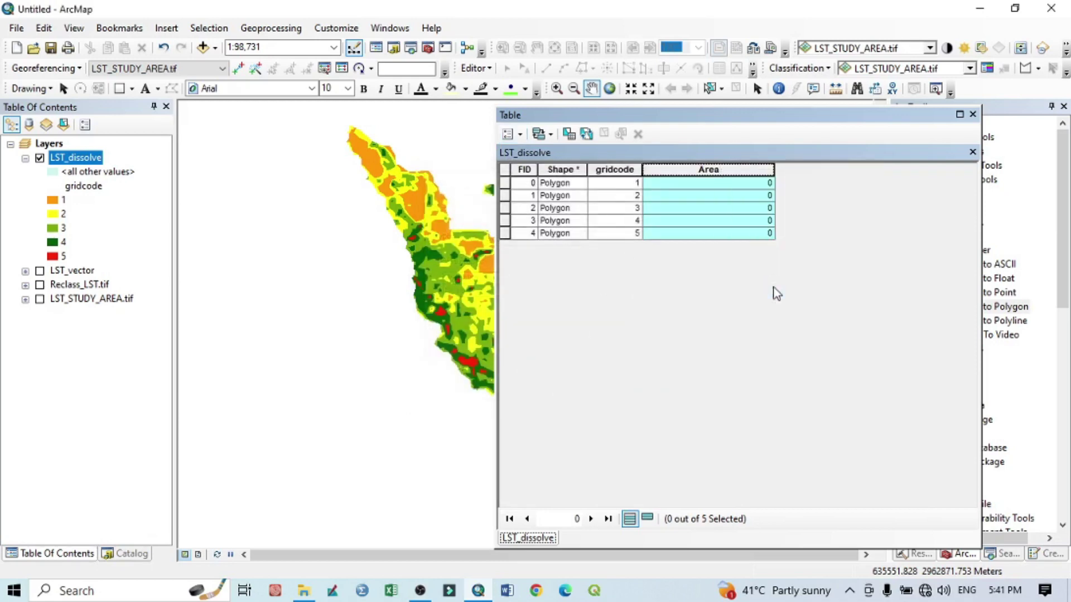
pyautogui.click(500, 331)
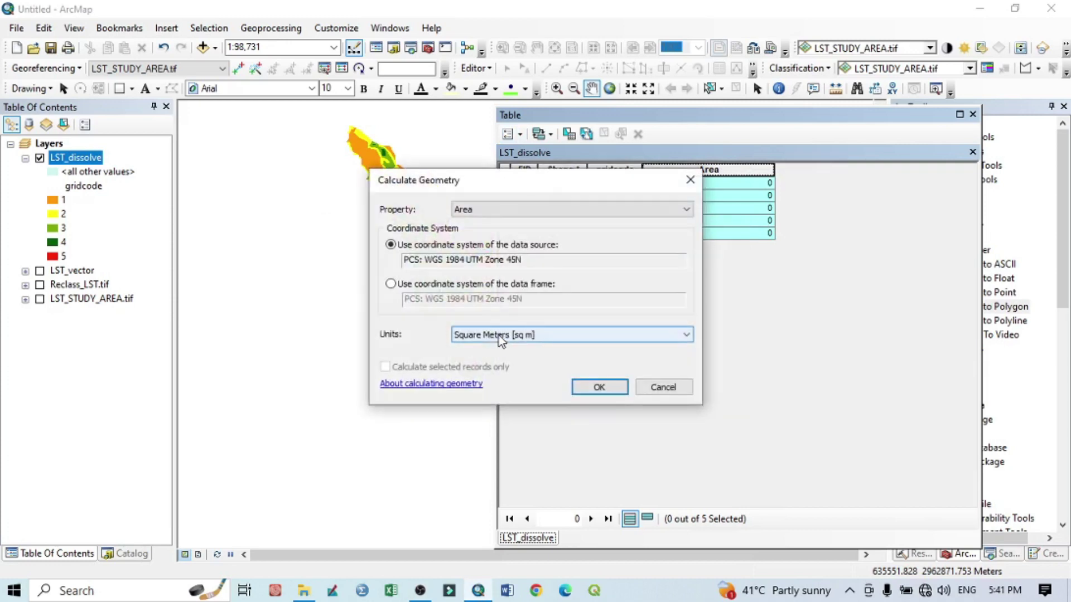
pyautogui.click(504, 337)
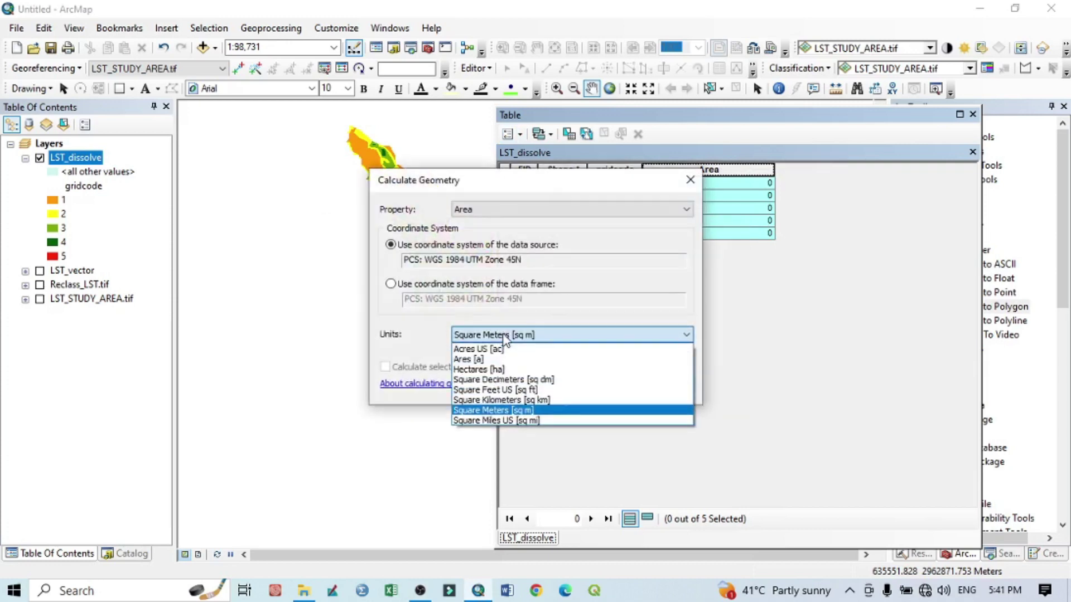
pyautogui.click(491, 400)
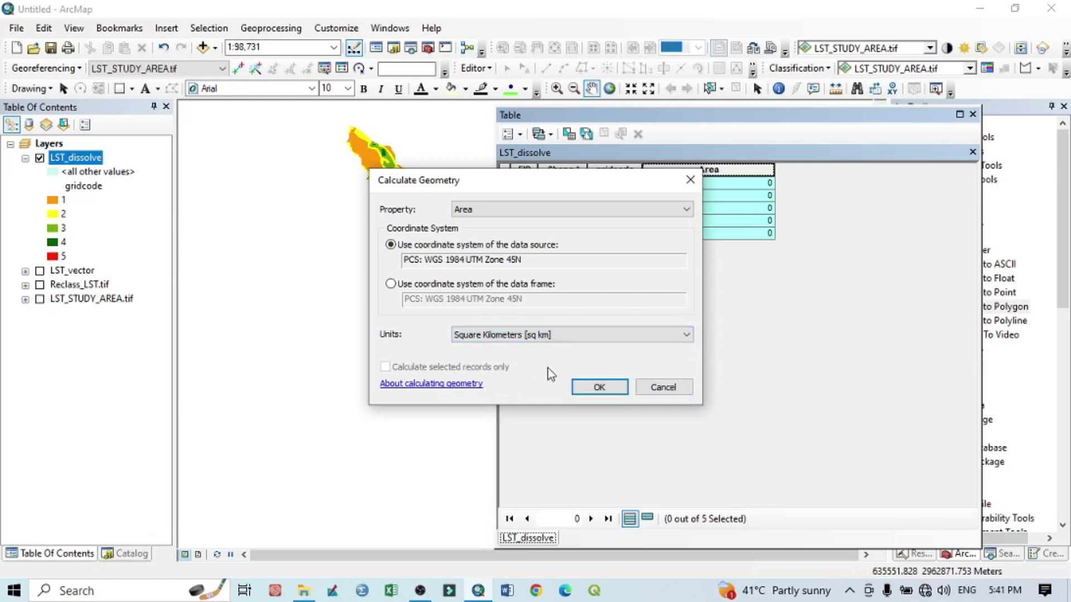
pyautogui.click(617, 392)
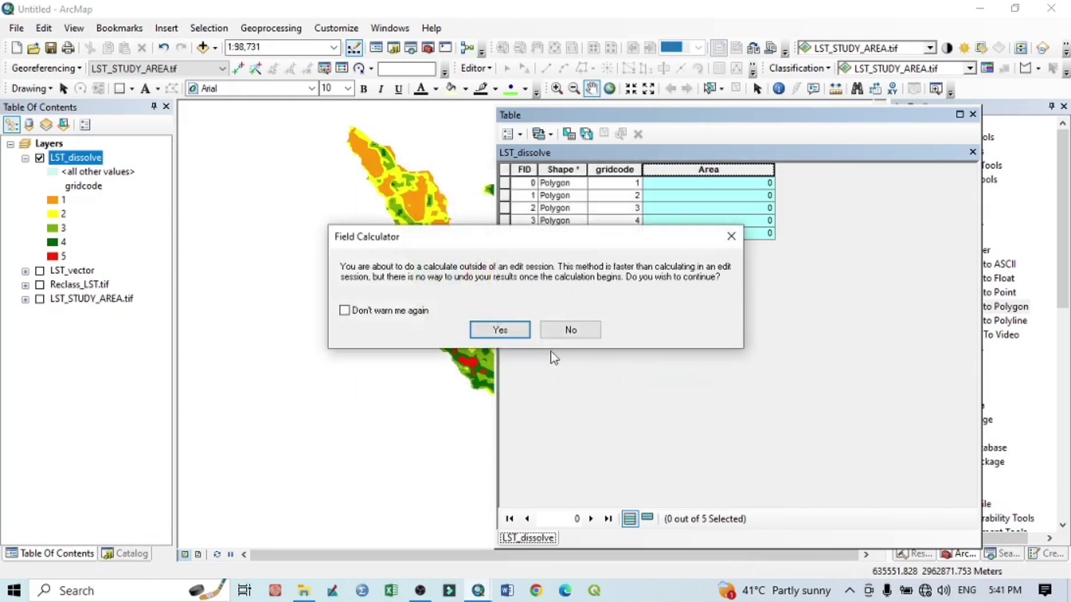
pyautogui.click(508, 332)
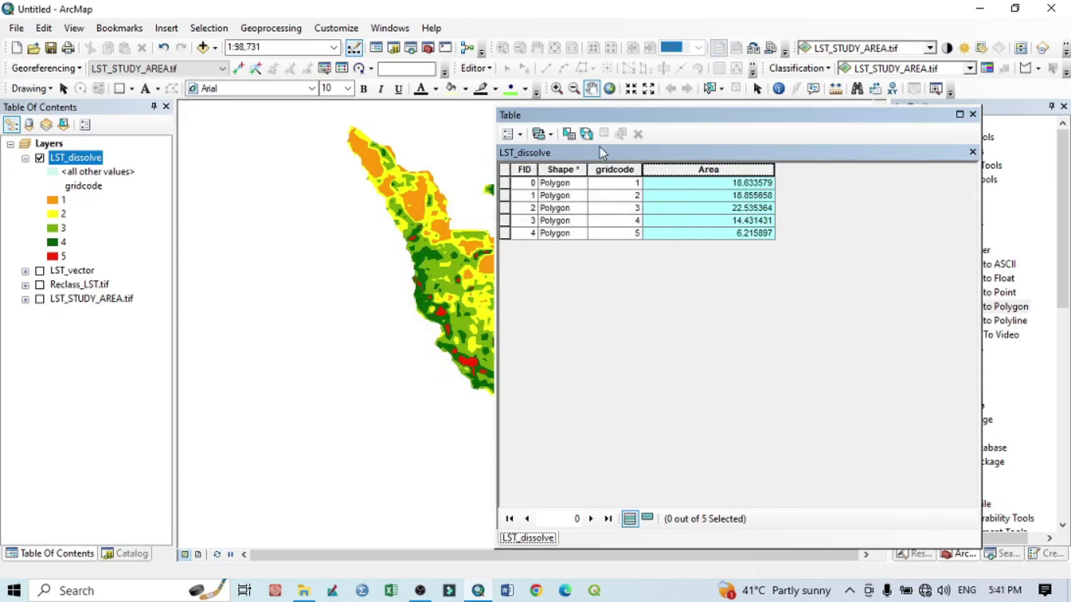
# Step: Move the attribute table off the map and select the gridcode 5 and then gridcode 1 record to examine where each class lies
pyautogui.moveTo(610, 120); pyautogui.dragTo(816, 130)
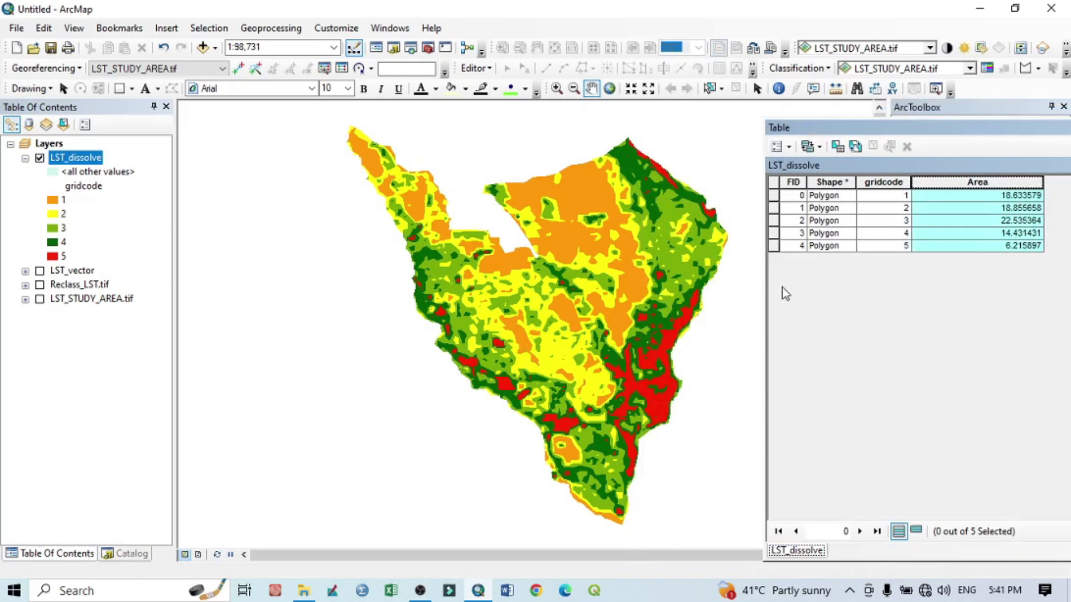
pyautogui.click(773, 247)
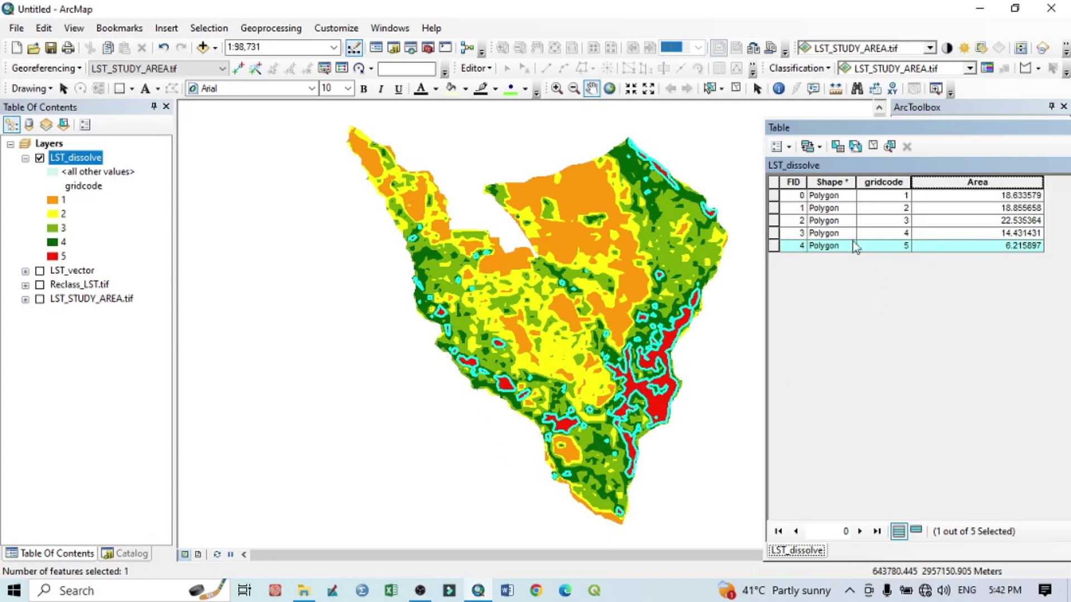
pyautogui.click(773, 197)
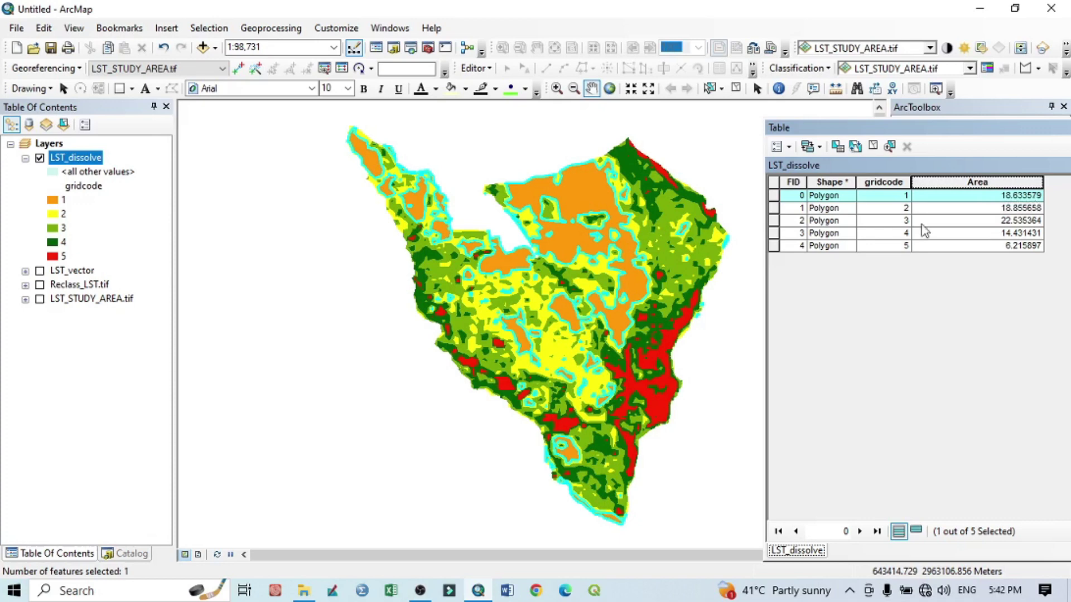
pyautogui.click(877, 209)
pyautogui.click(879, 221)
pyautogui.click(880, 233)
pyautogui.click(881, 246)
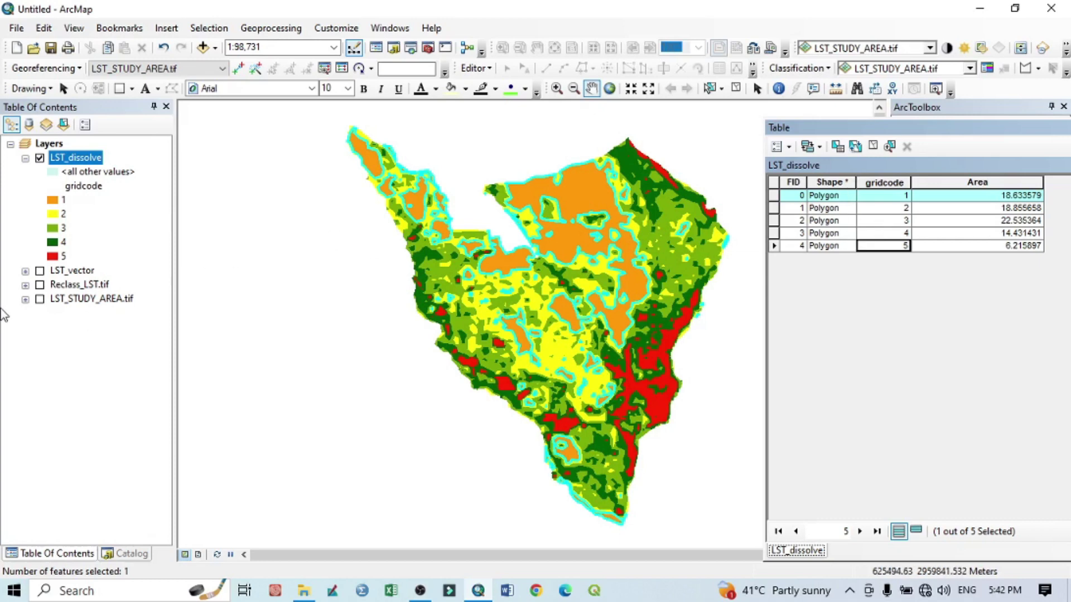
# Step: Expand the Reclass_LST.tif legend, turn on LST_STUDY_AREA.tif and examine its five class ranges in the layer's symbology properties
pyautogui.click(25, 285)
pyautogui.click(40, 384)
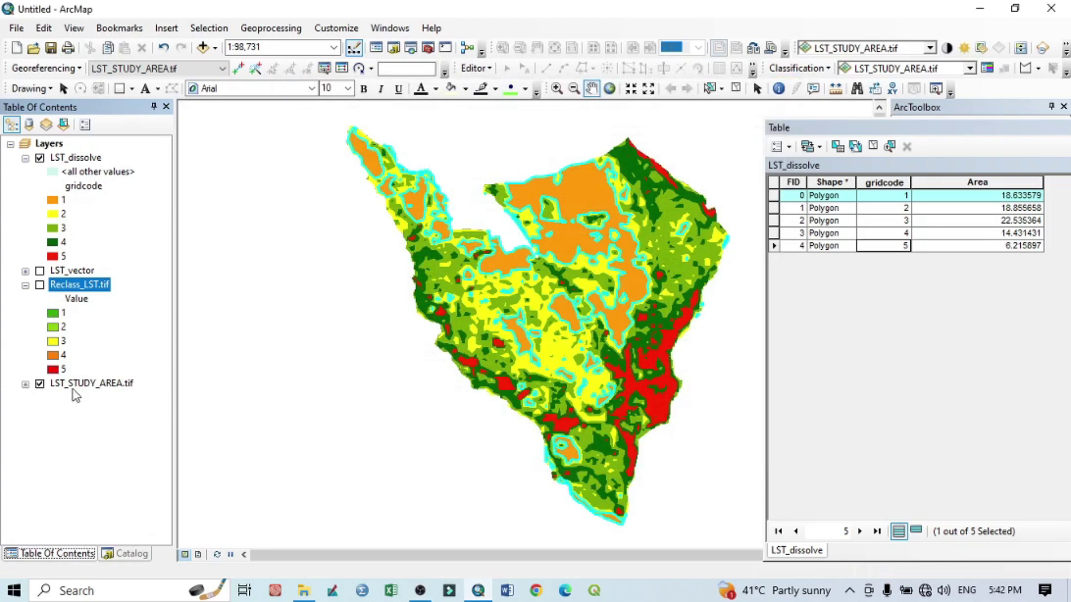
pyautogui.rightClick(81, 384)
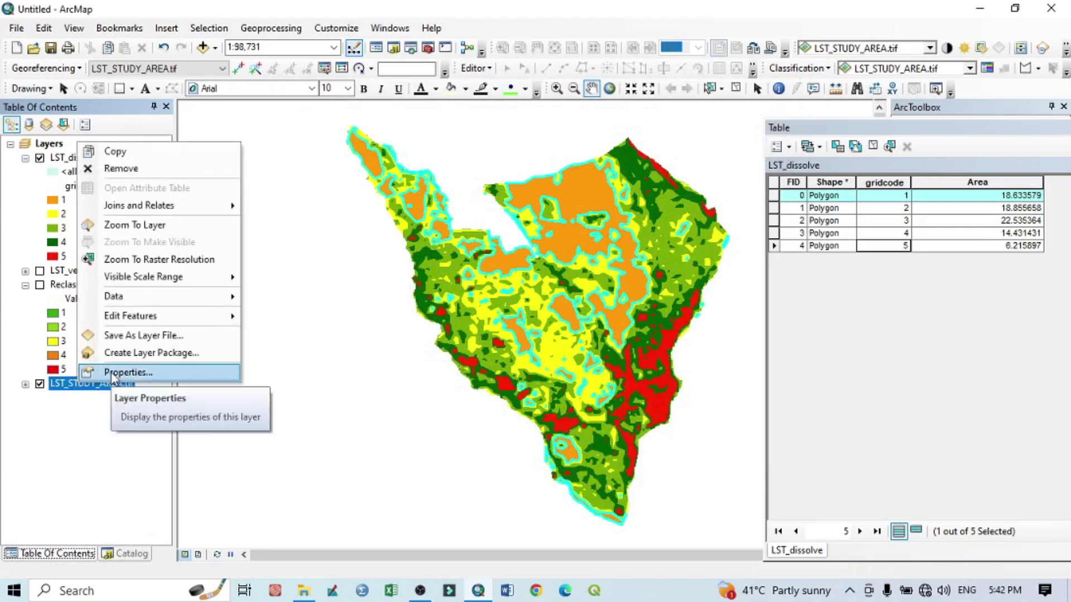
pyautogui.click(112, 373)
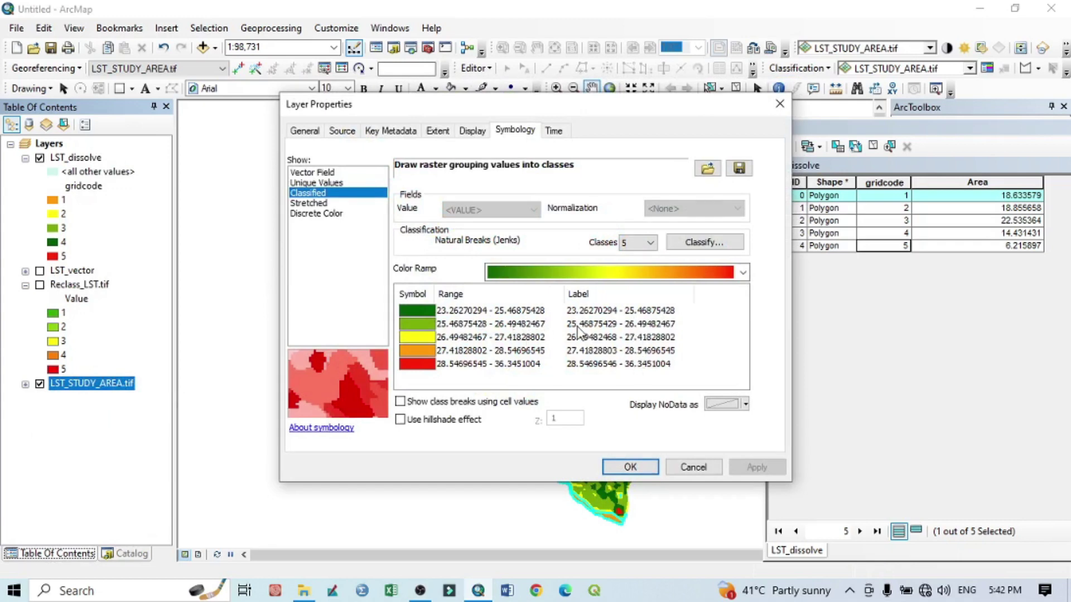
pyautogui.click(623, 312)
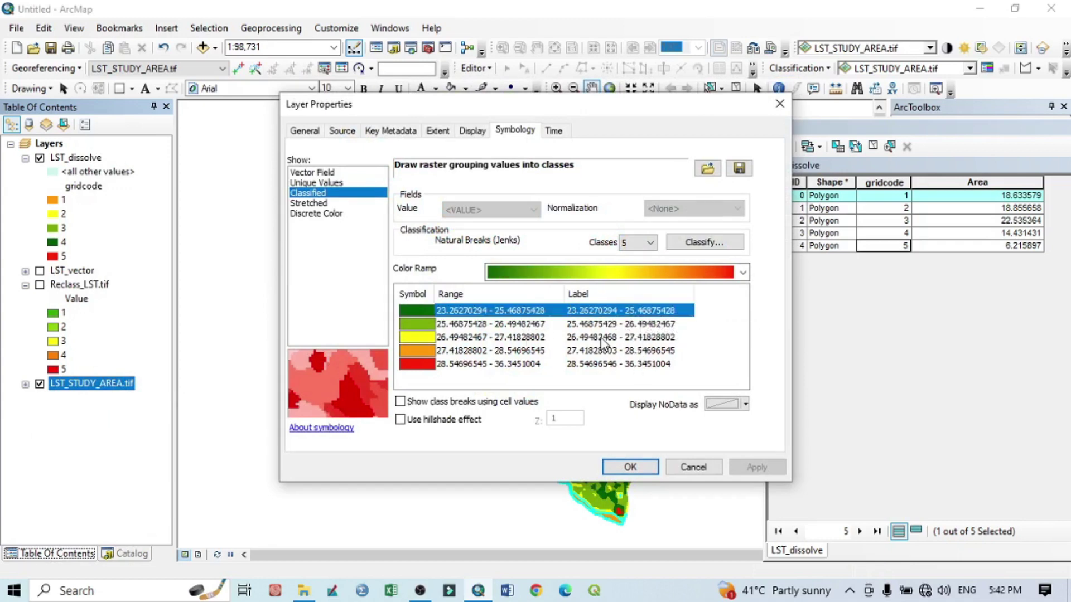
pyautogui.click(607, 338)
pyautogui.click(605, 366)
pyautogui.click(605, 366)
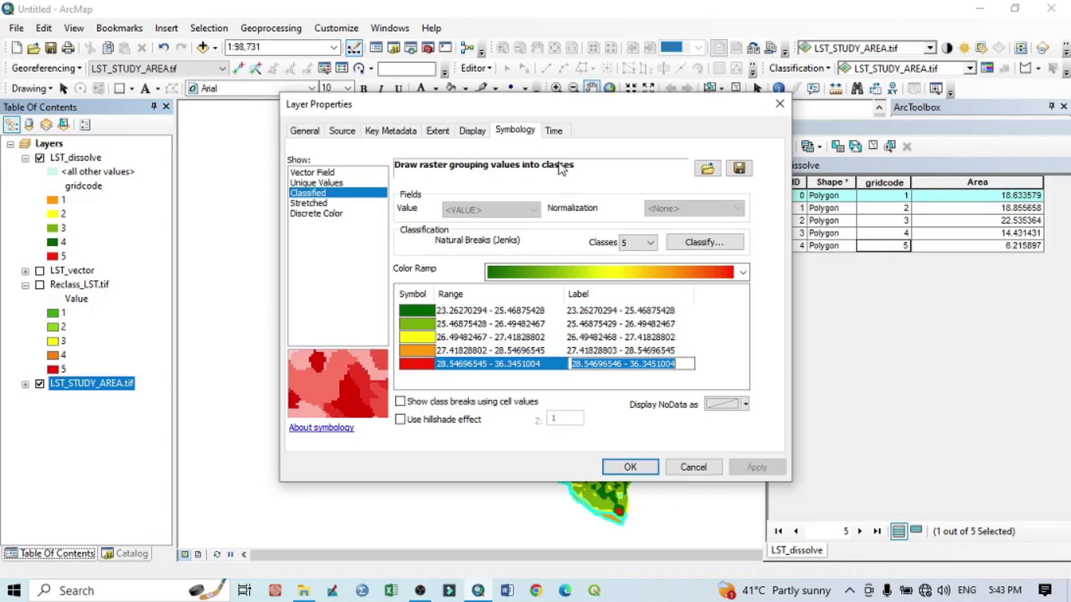
# Step: Move the layer properties aside to compare the highest temperature class's range with the LST_dissolve table, and close them without changes
pyautogui.click(561, 105)
pyautogui.moveTo(416, 103); pyautogui.dragTo(115, 28)
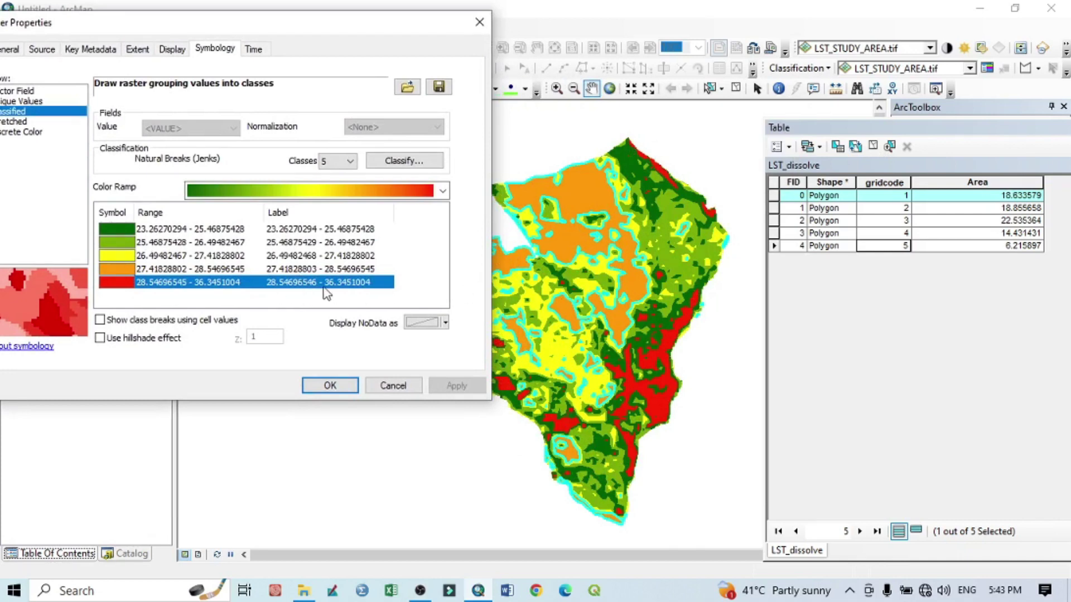
pyautogui.click(274, 283)
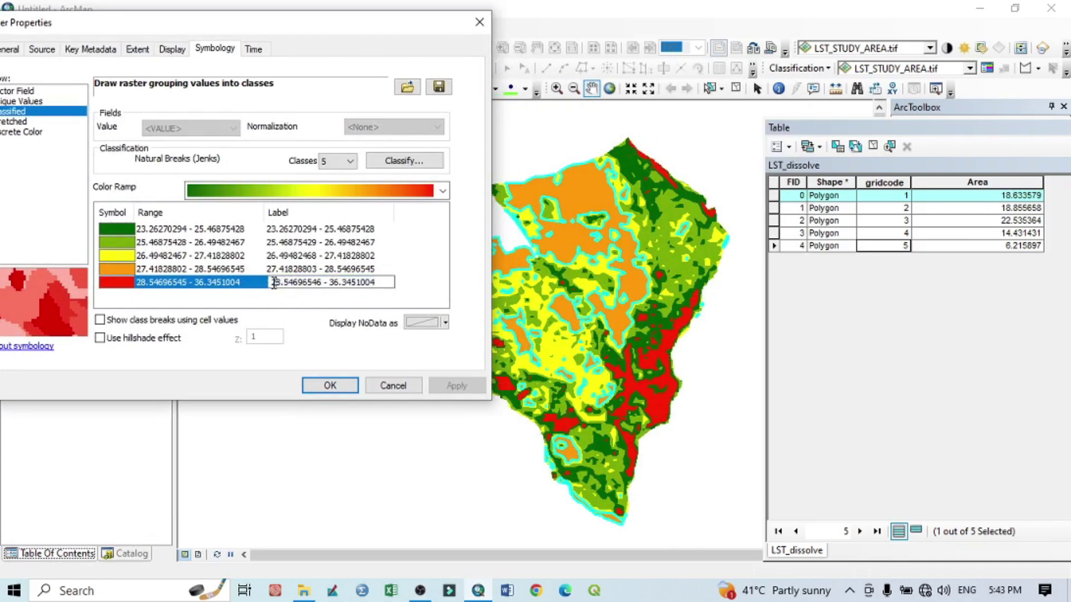
pyautogui.moveTo(272, 283); pyautogui.dragTo(285, 284)
pyautogui.click(479, 22)
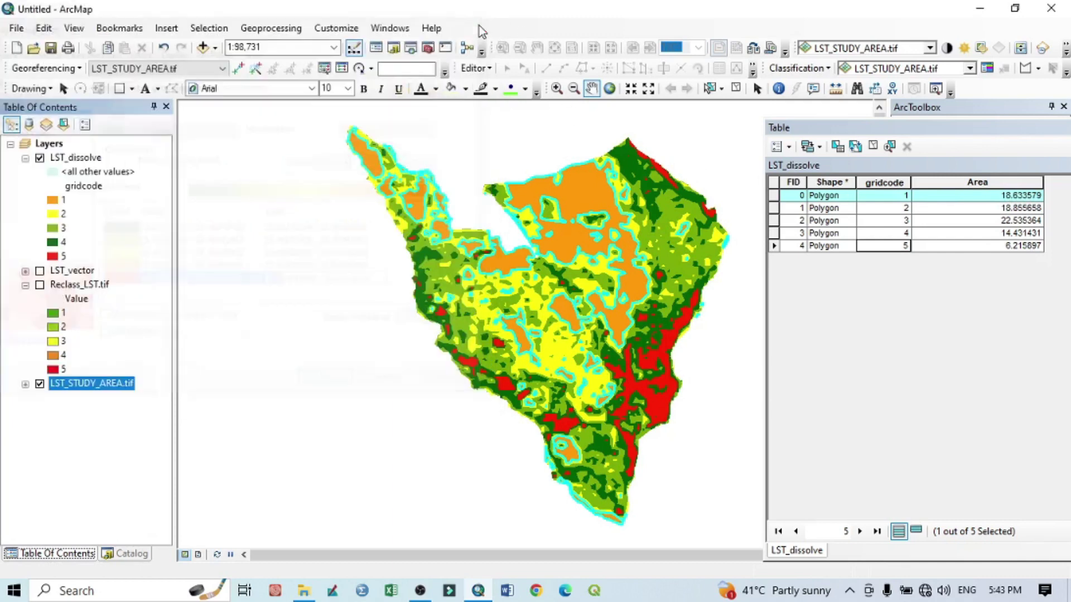